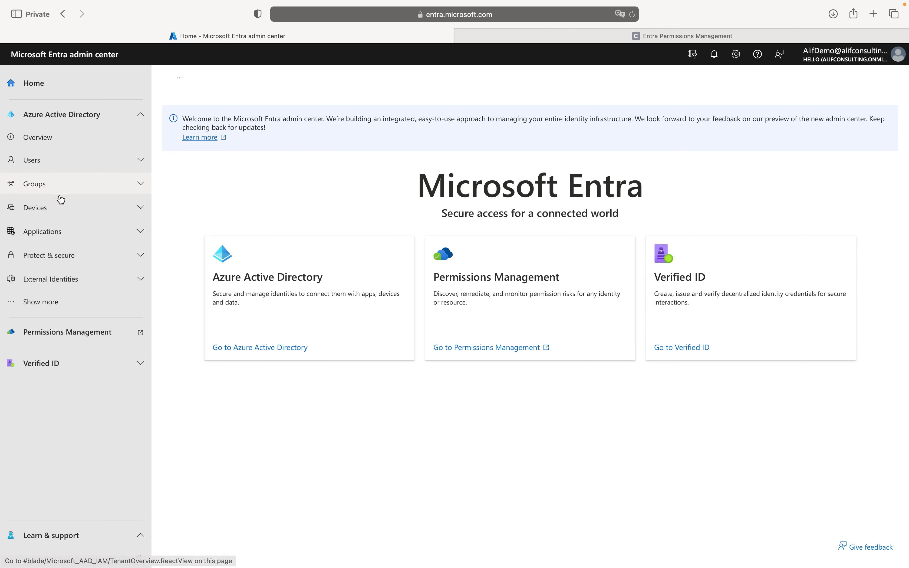
# Look through the Azure Active Directory user settings and the list of all enterprise applications
pyautogui.click(32, 160)
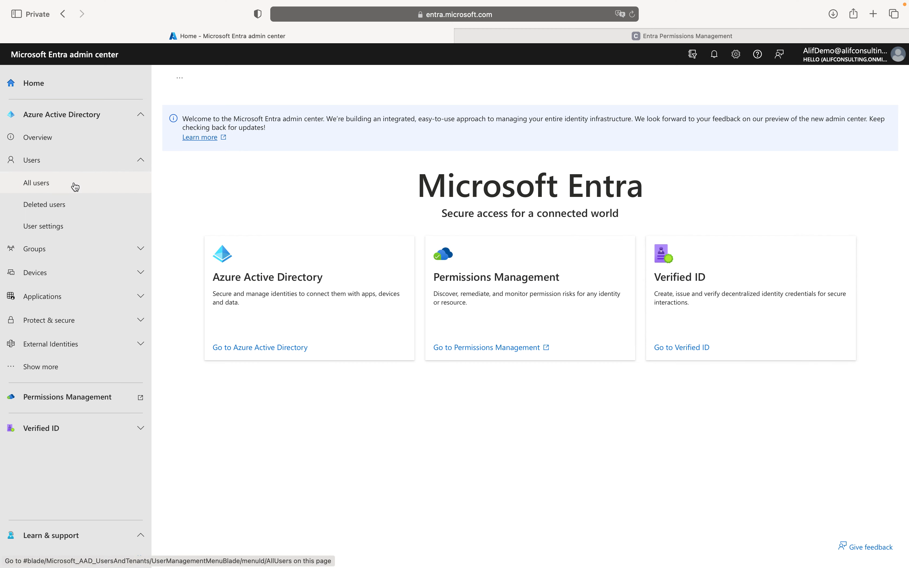
pyautogui.click(75, 185)
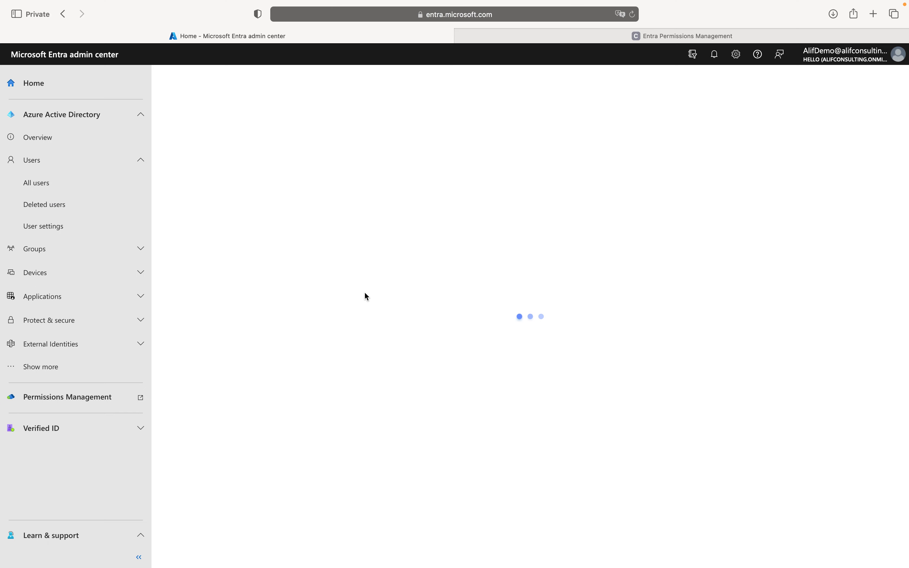
pyautogui.click(77, 233)
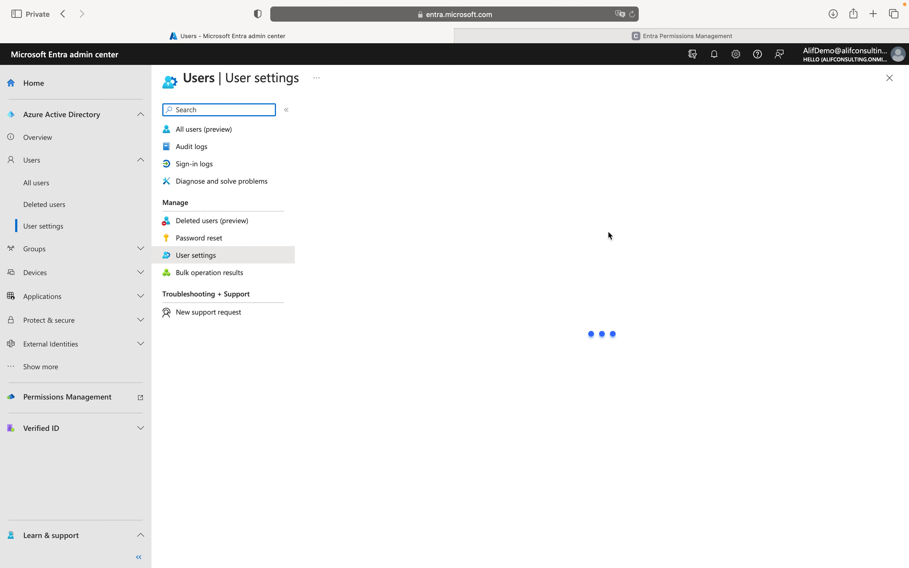
pyautogui.click(197, 129)
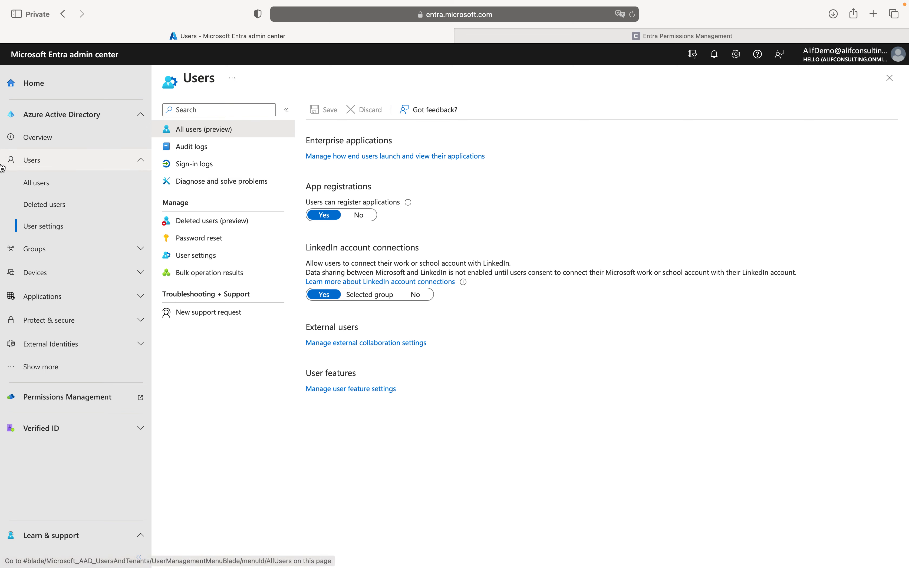
pyautogui.click(59, 295)
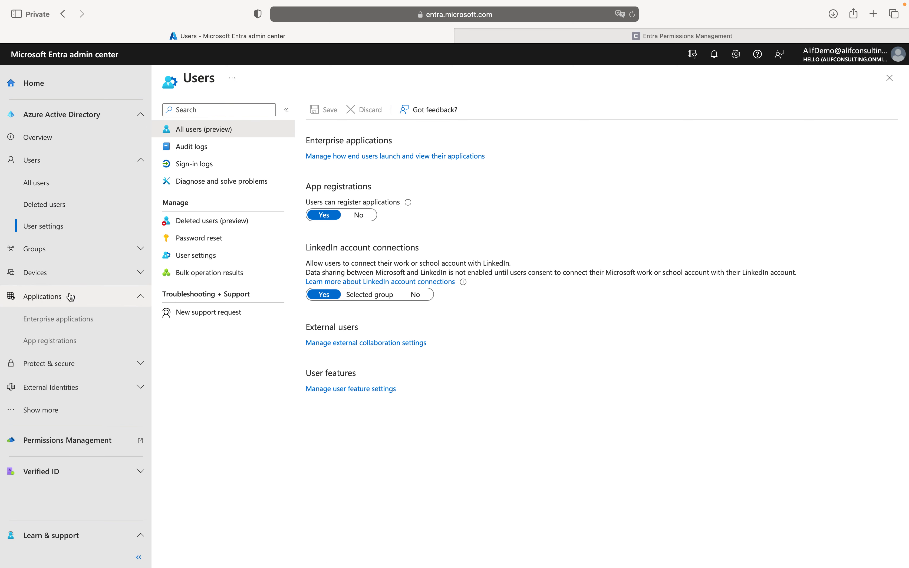
pyautogui.click(64, 340)
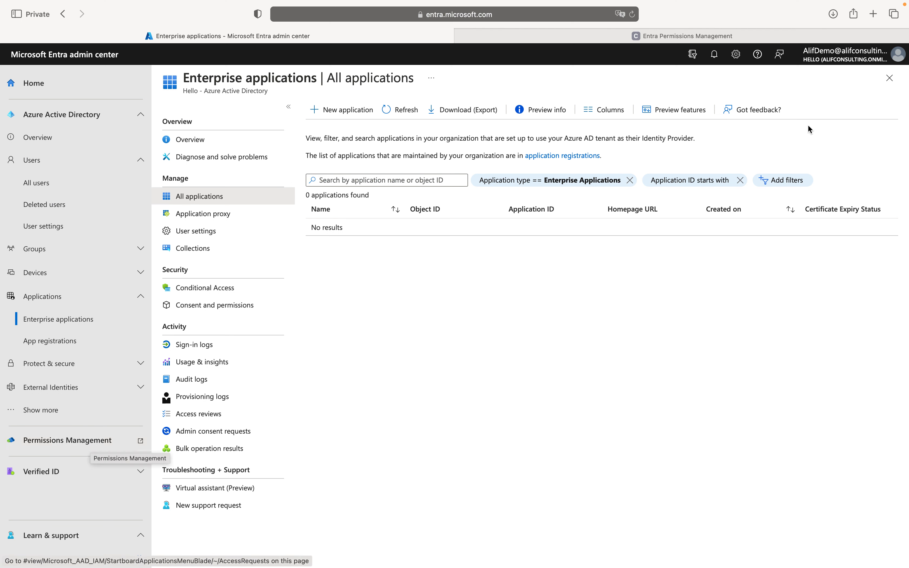
# Launch Permissions Management from the admin center and bring its GCP data collectors page to the front
pyautogui.click(87, 445)
pyautogui.moveTo(649, 36); pyautogui.dragTo(430, 42)
pyautogui.click(733, 35)
pyautogui.click(545, 36)
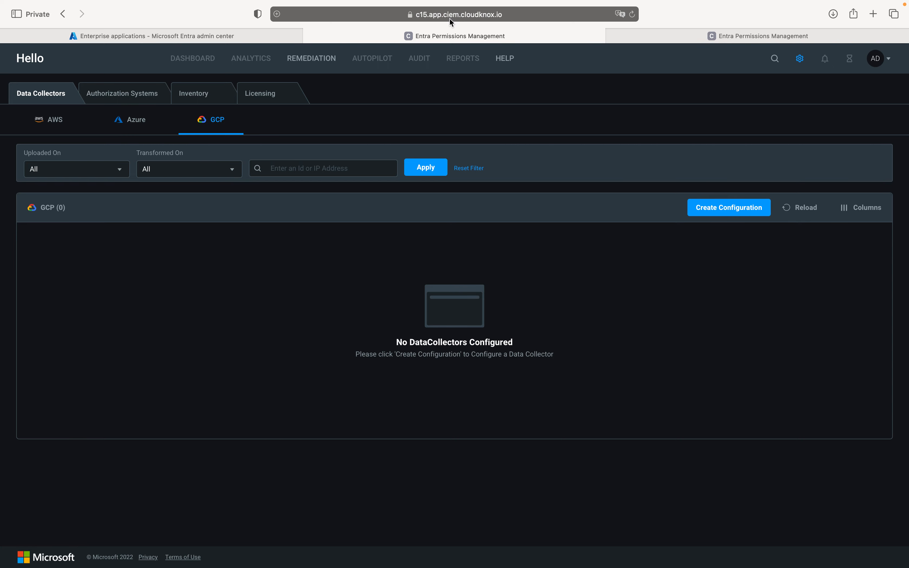
# Examine the full web address of the GCP data collectors page
pyautogui.click(507, 14)
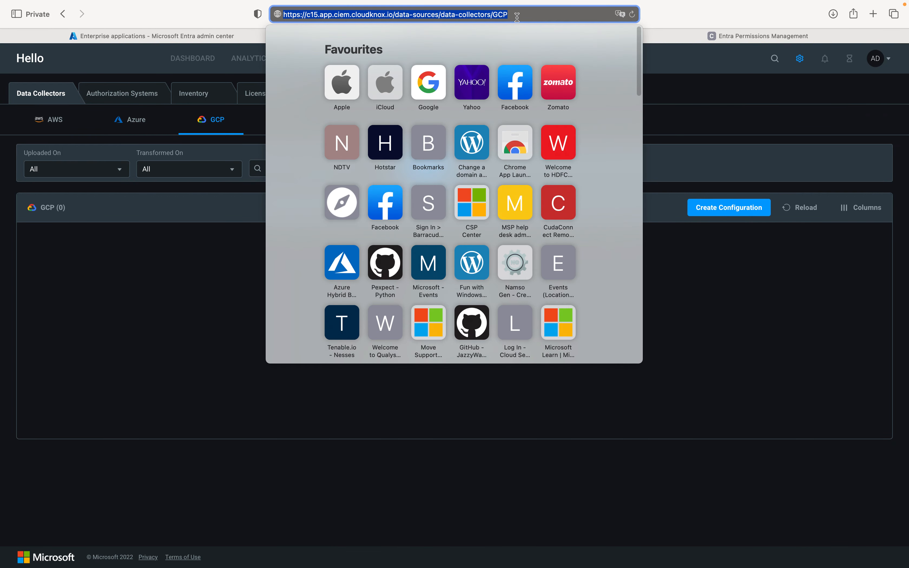
pyautogui.click(153, 314)
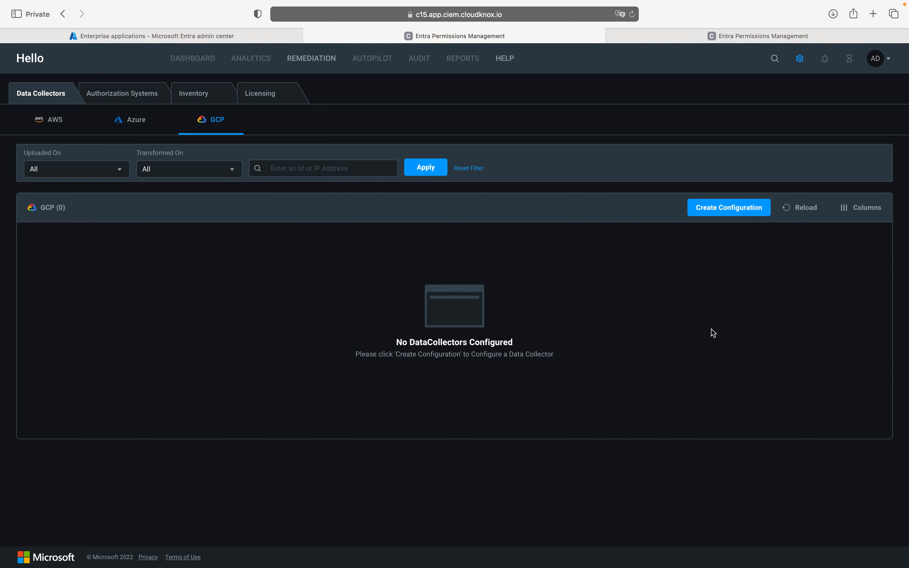
pyautogui.click(522, 14)
pyautogui.click(153, 304)
# Open the Remediation section and consult the Permissions Management documentation on Microsoft Learn
pyautogui.click(318, 59)
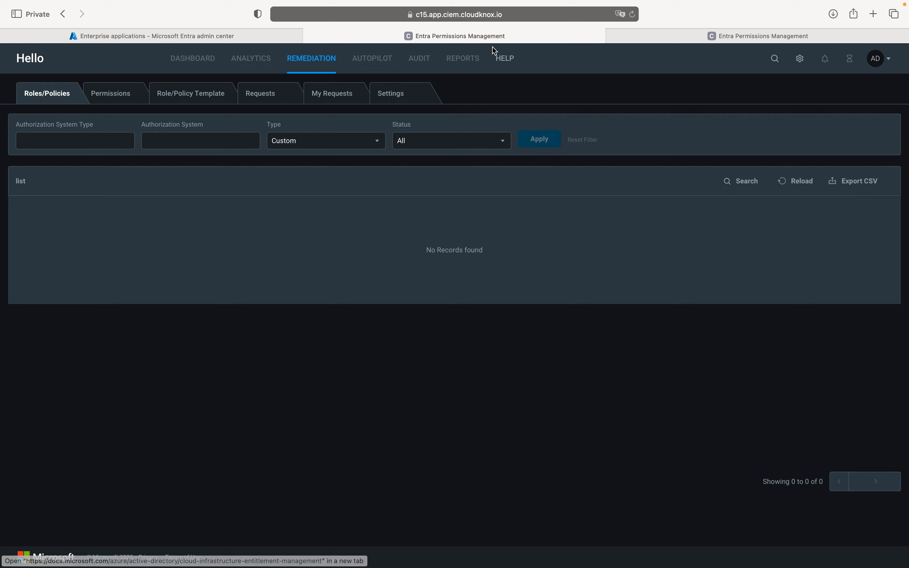
pyautogui.click(509, 61)
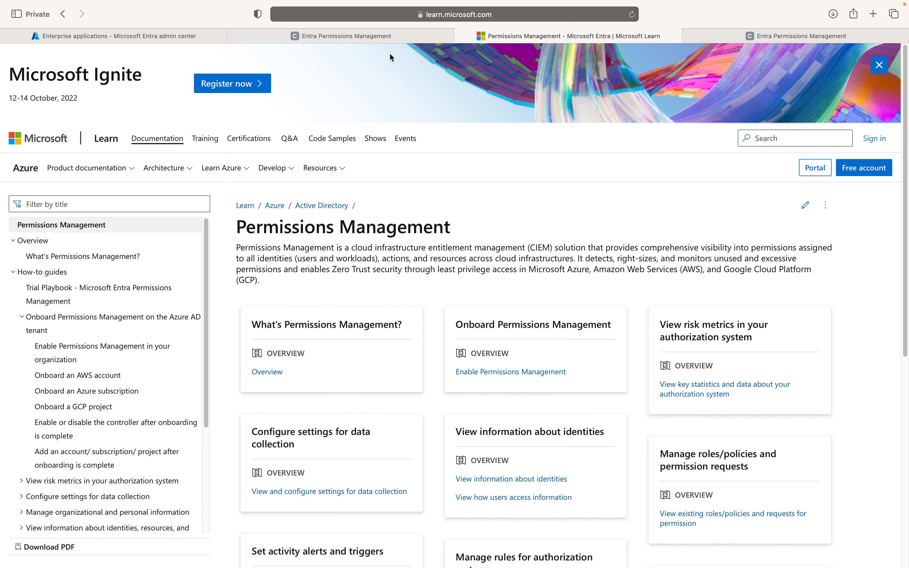
pyautogui.click(331, 36)
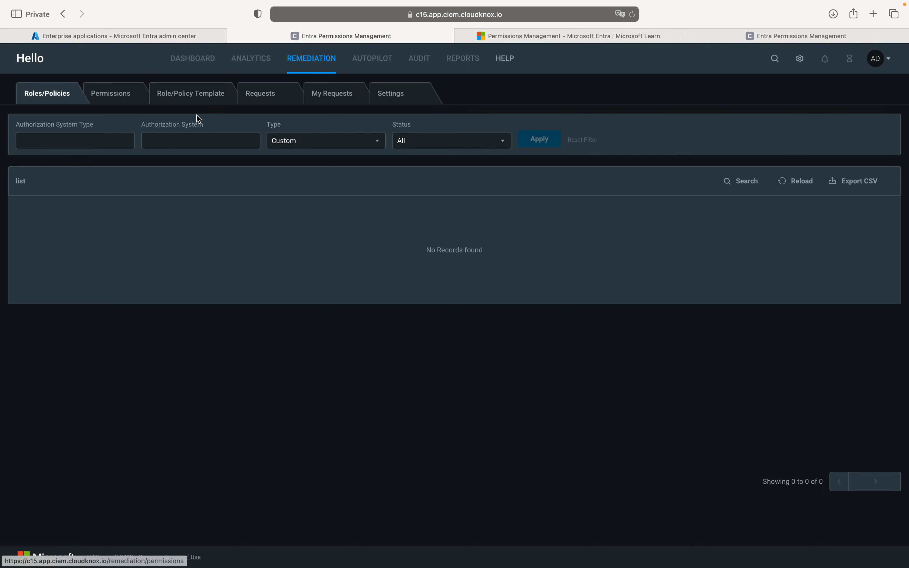
# Review the Remediation section's role type filter options, permissions, role/policy templates, requests, own requests and settings
pyautogui.click(317, 145)
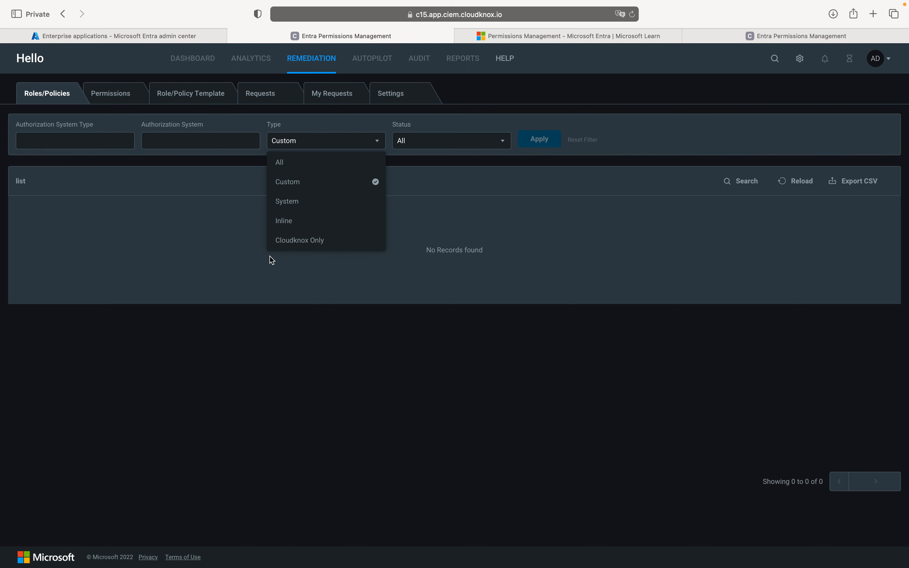
pyautogui.click(187, 254)
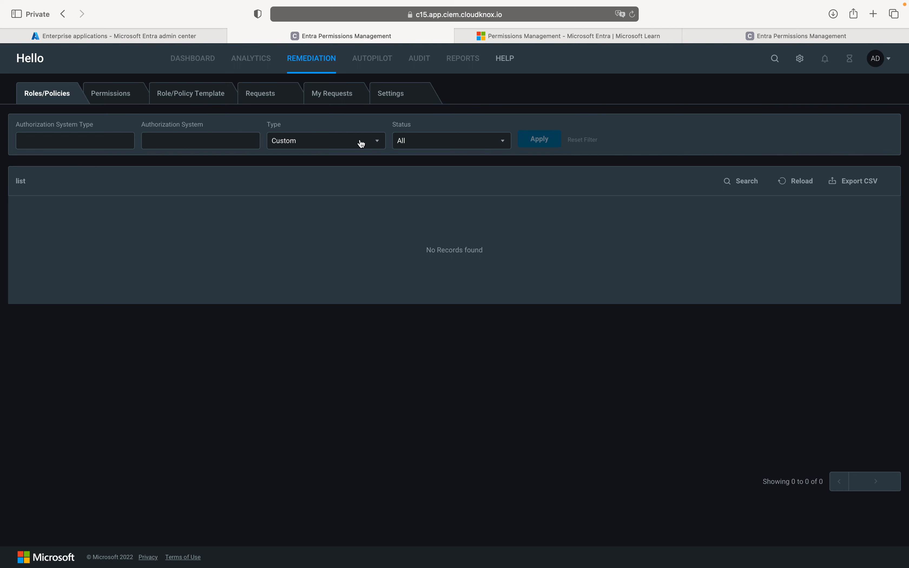
pyautogui.click(391, 101)
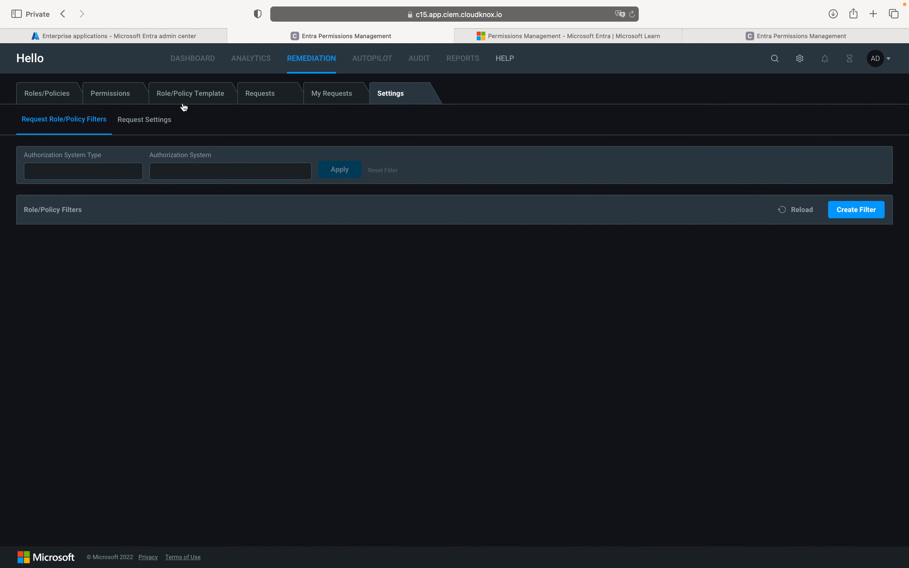
pyautogui.click(118, 95)
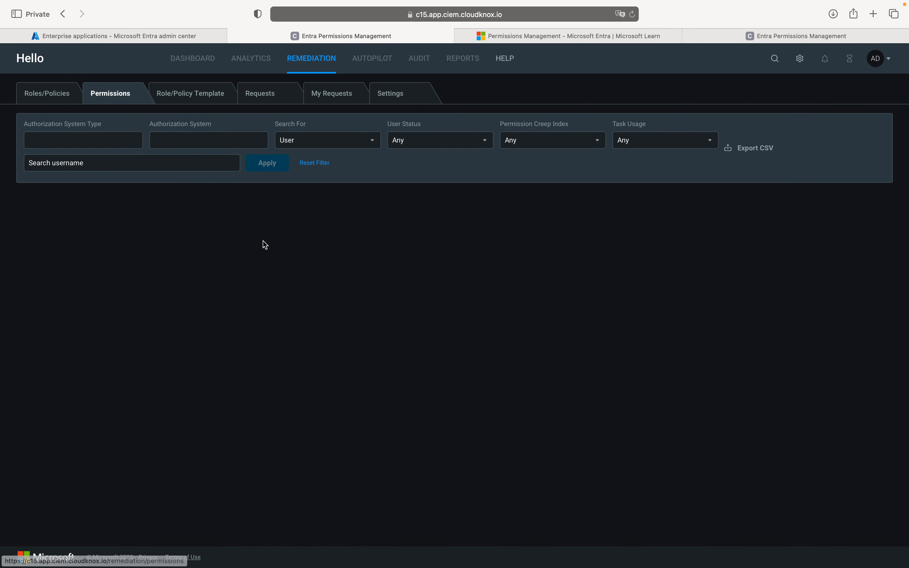
pyautogui.click(216, 90)
pyautogui.click(261, 93)
pyautogui.click(327, 93)
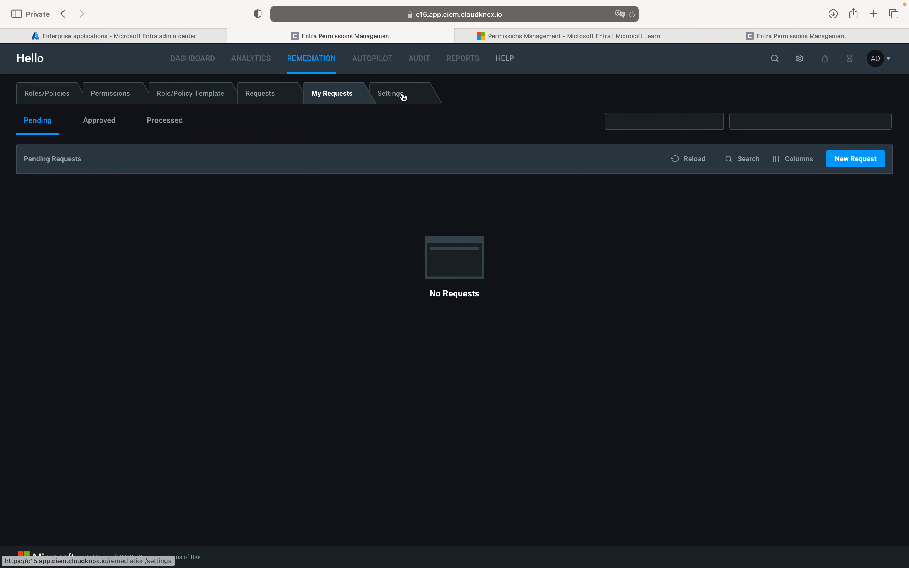
pyautogui.click(403, 96)
pyautogui.click(263, 94)
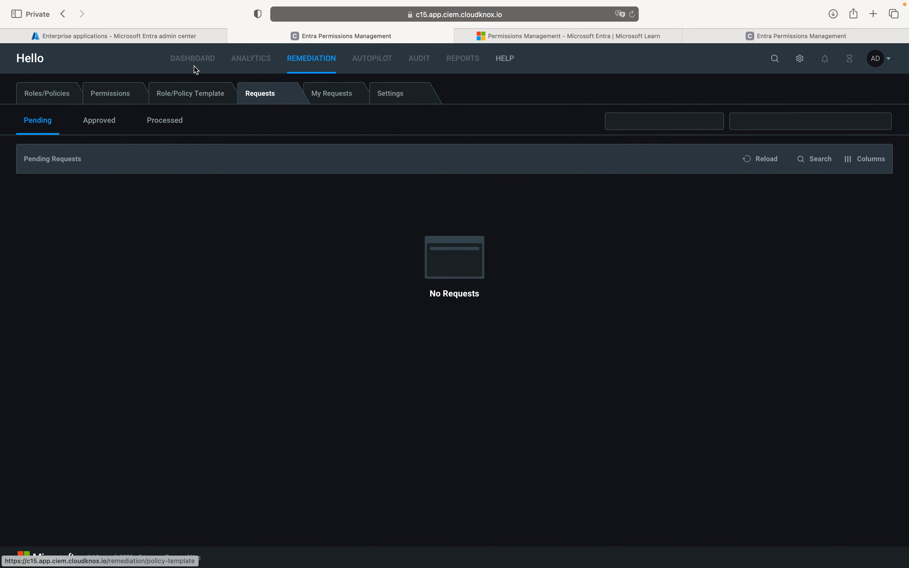
pyautogui.click(29, 97)
pyautogui.click(121, 94)
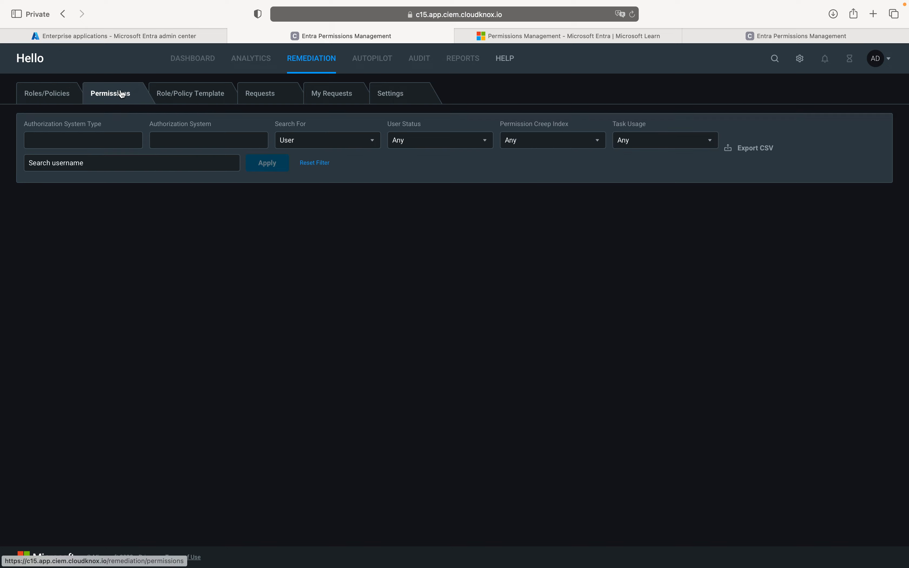
pyautogui.click(210, 93)
pyautogui.click(287, 94)
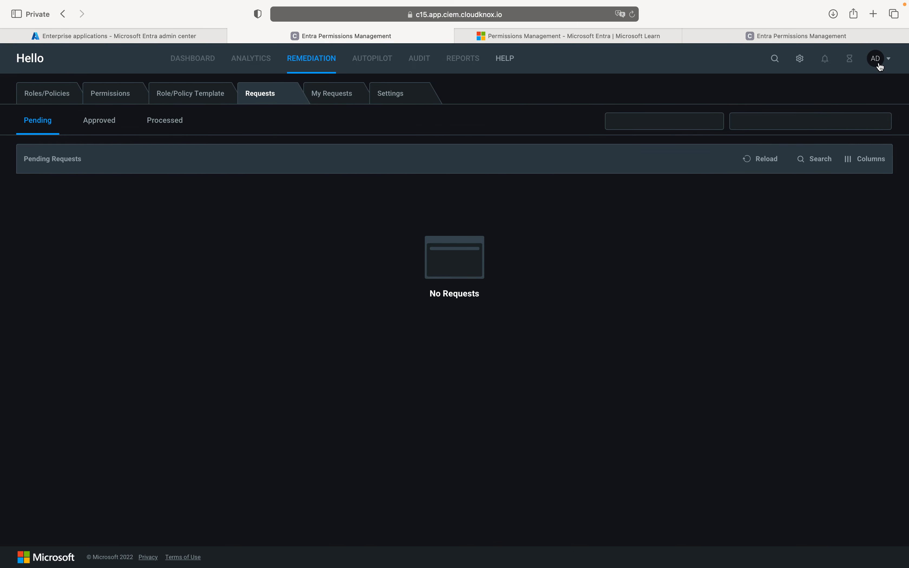
pyautogui.click(799, 36)
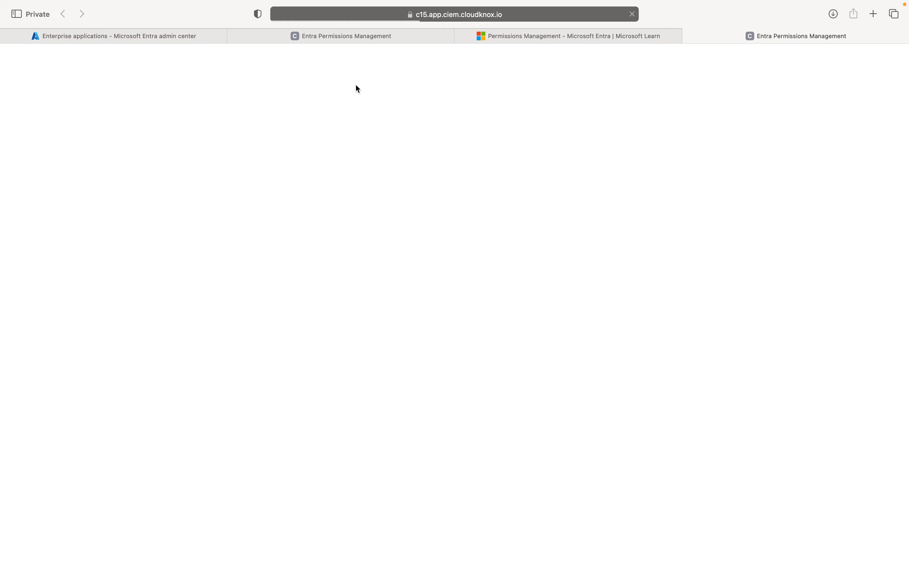
pyautogui.click(342, 36)
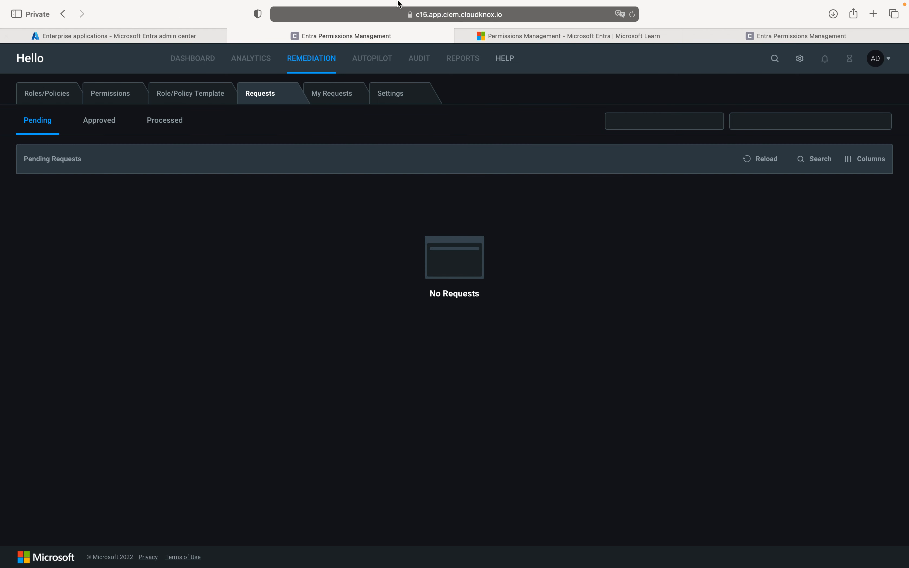
pyautogui.click(514, 12)
pyautogui.moveTo(395, 17); pyautogui.dragTo(494, 15)
pyautogui.moveTo(905, 3)
pyautogui.press('Return')
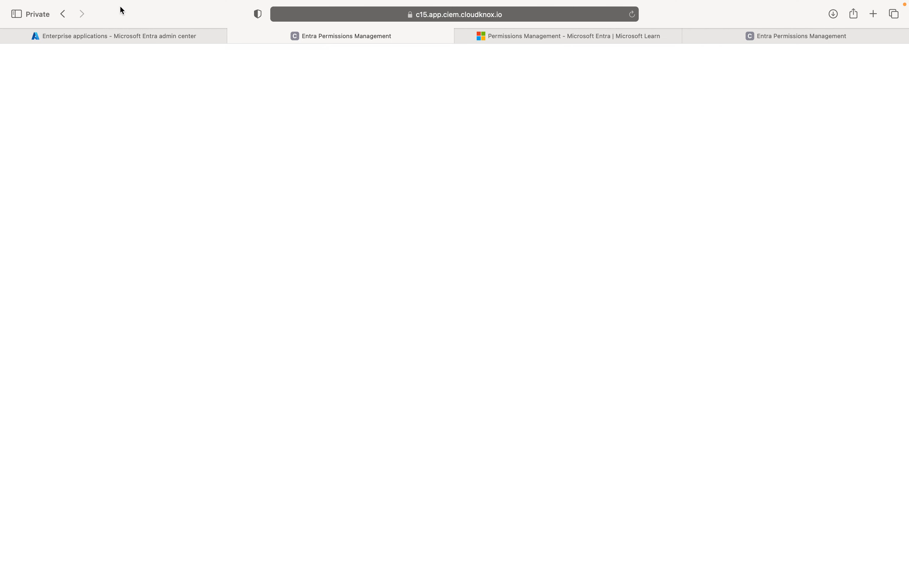
# Check the open admin center and Permissions Management pages, and close the duplicate blank Permissions Management page
pyautogui.click(99, 34)
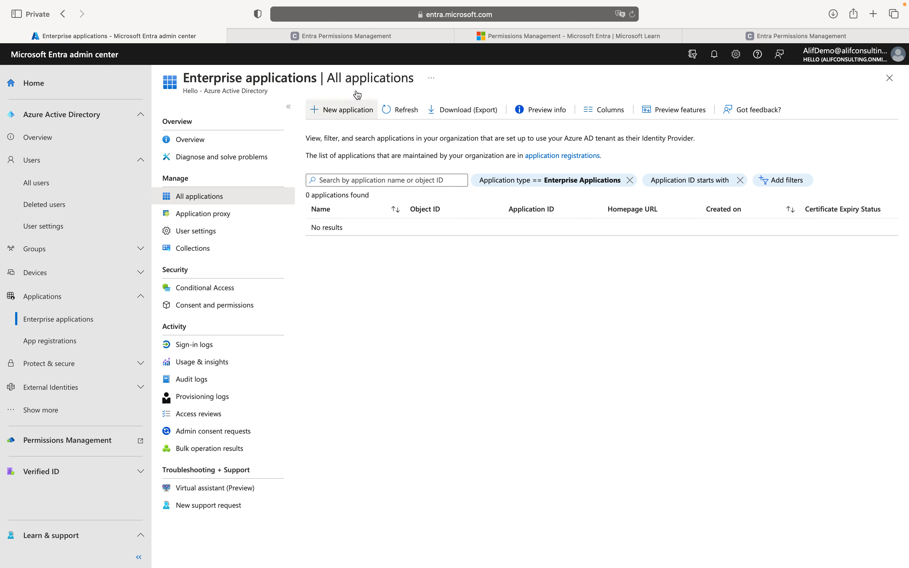
pyautogui.click(311, 36)
pyautogui.click(758, 37)
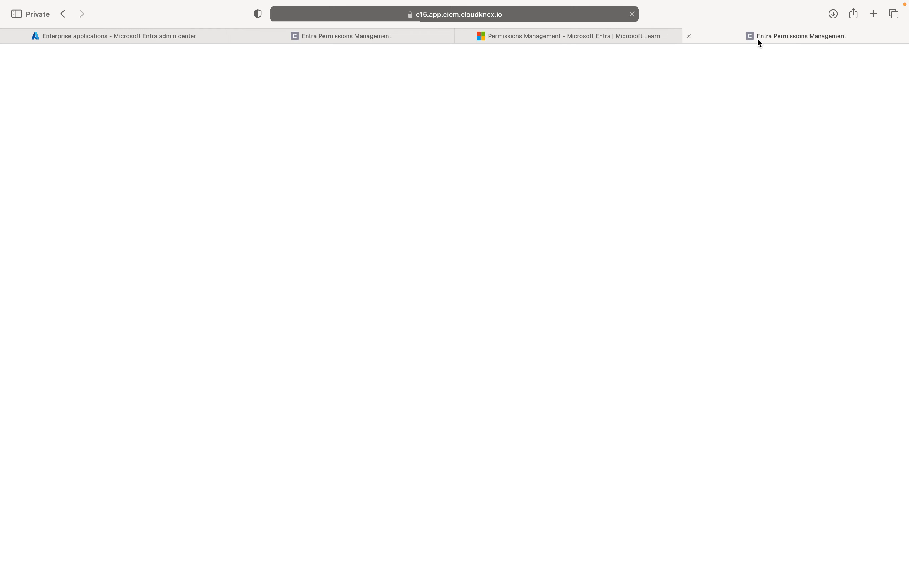
pyautogui.click(688, 35)
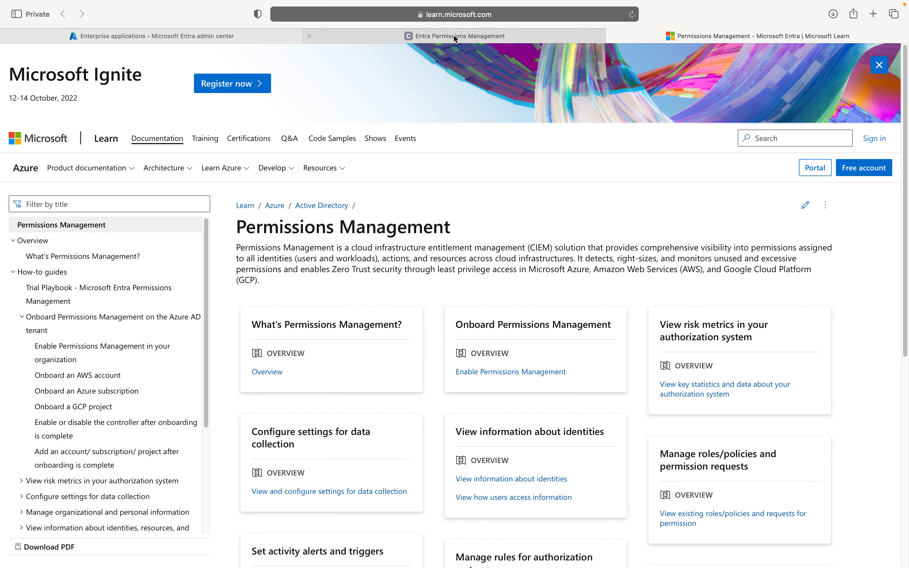
pyautogui.click(466, 33)
pyautogui.click(556, 15)
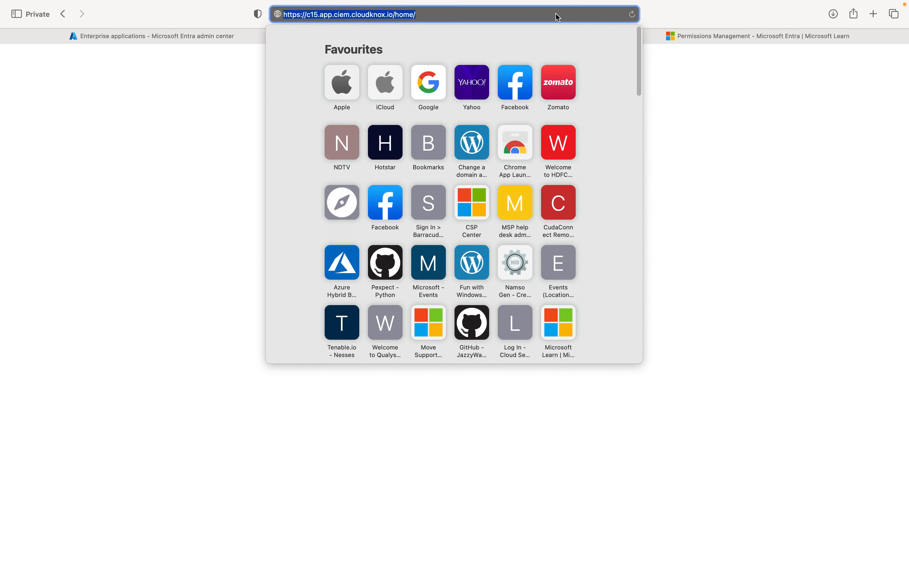
pyautogui.press('Return')
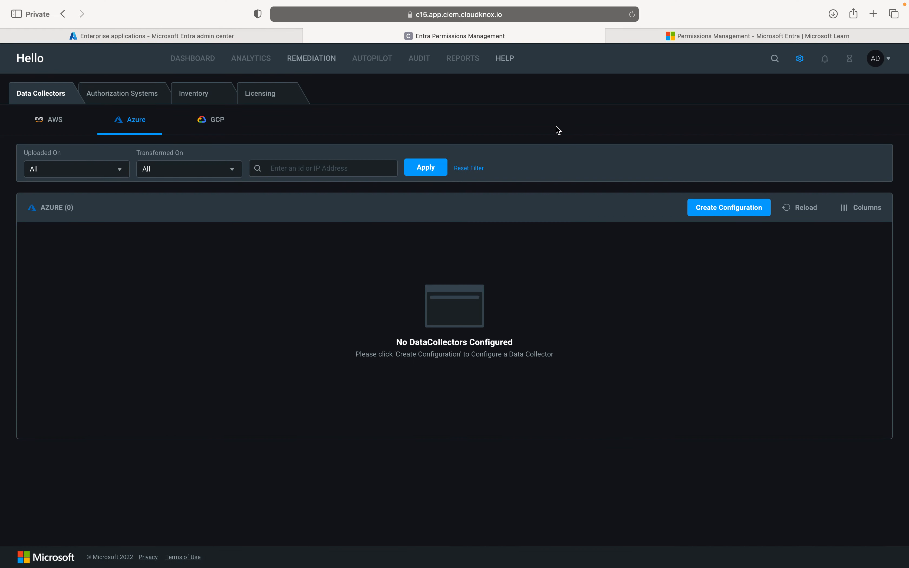
# Start a new data collection configuration for AWS and go to its account details
pyautogui.click(68, 127)
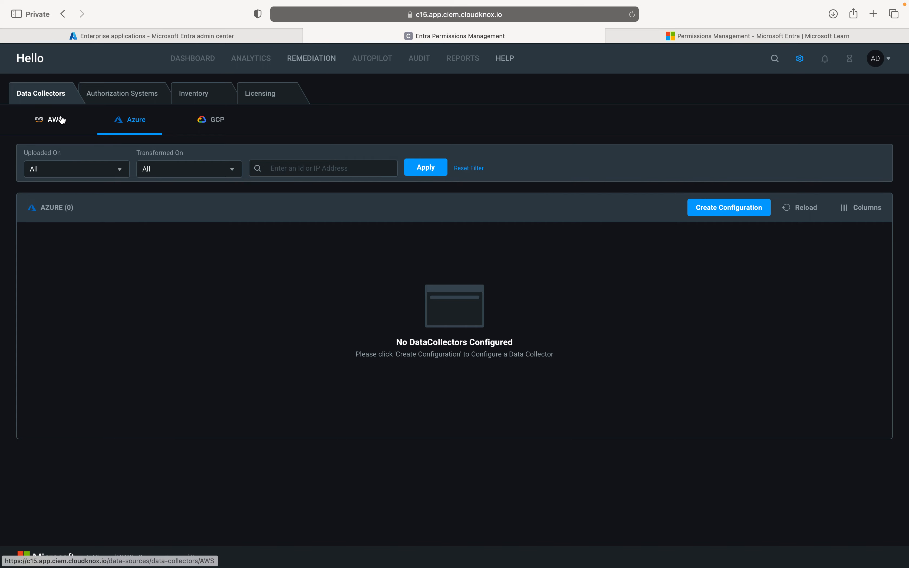
pyautogui.click(728, 214)
pyautogui.click(141, 201)
pyautogui.scroll(-1, 104, 269)
# Enter a sample OIDC account ID in the AWS OIDC account details, keeping the mciem-oidc-connect-role account role
pyautogui.click(86, 299)
pyautogui.click(251, 296)
pyautogui.click(105, 292)
pyautogui.write('s')
pyautogui.press('BackSpace')
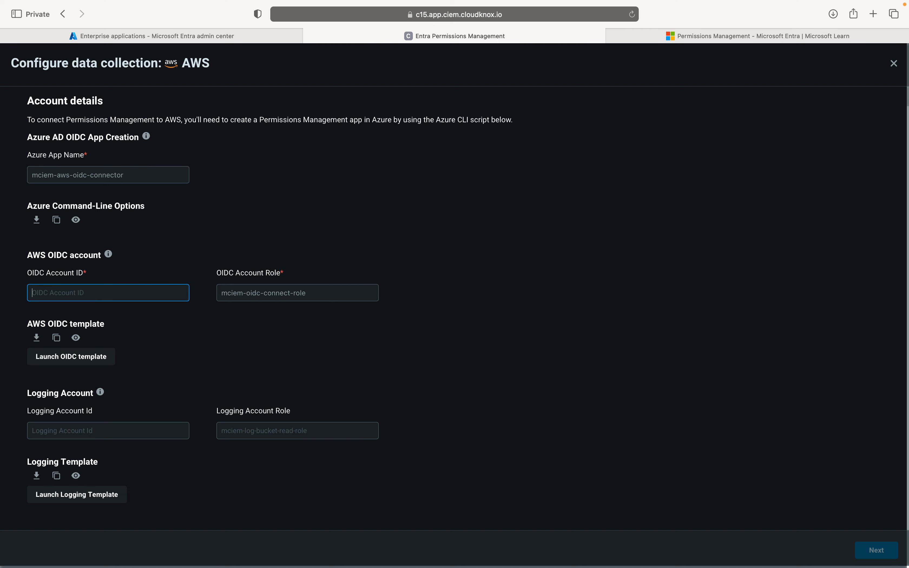
pyautogui.click(310, 295)
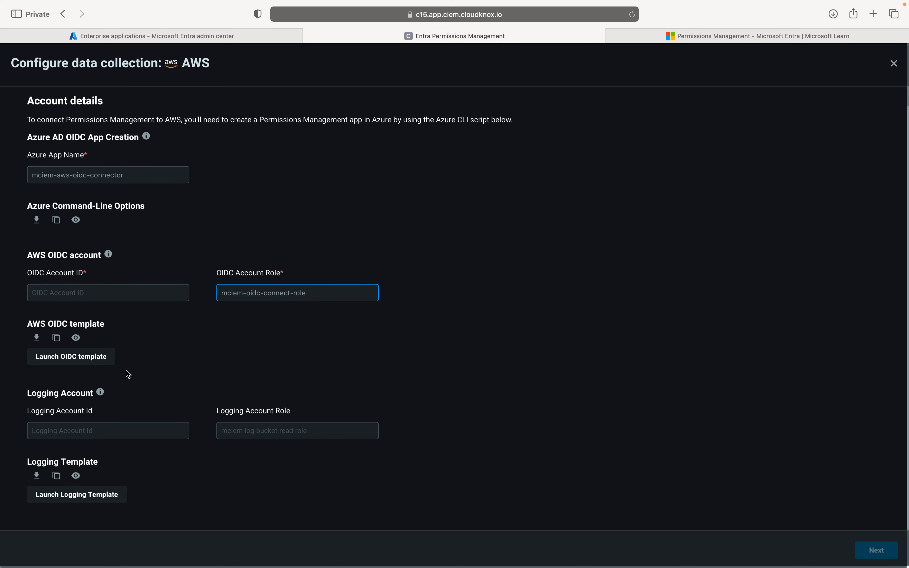
pyautogui.scroll(1, 109, 429)
pyautogui.scroll(-1, 104, 465)
pyautogui.click(135, 298)
pyautogui.write('4234234234')
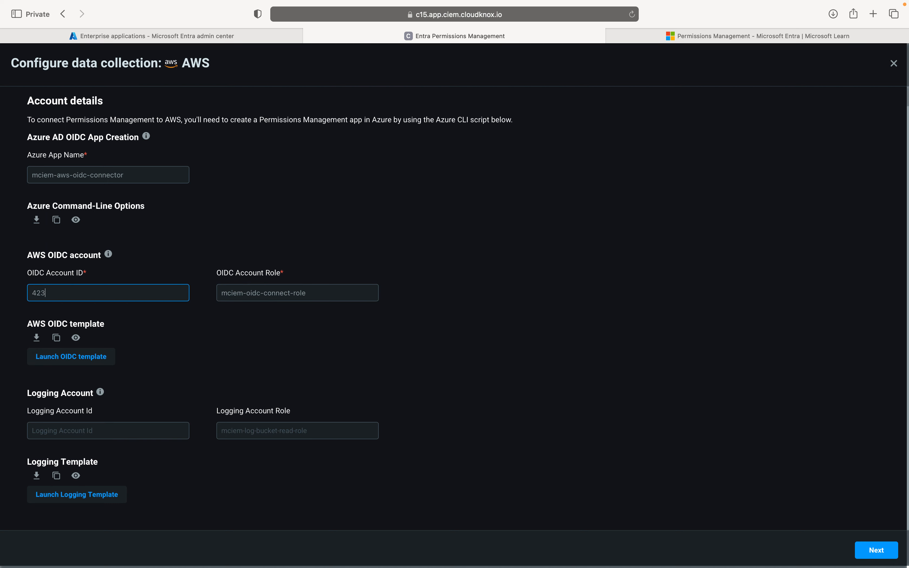
pyautogui.click(383, 348)
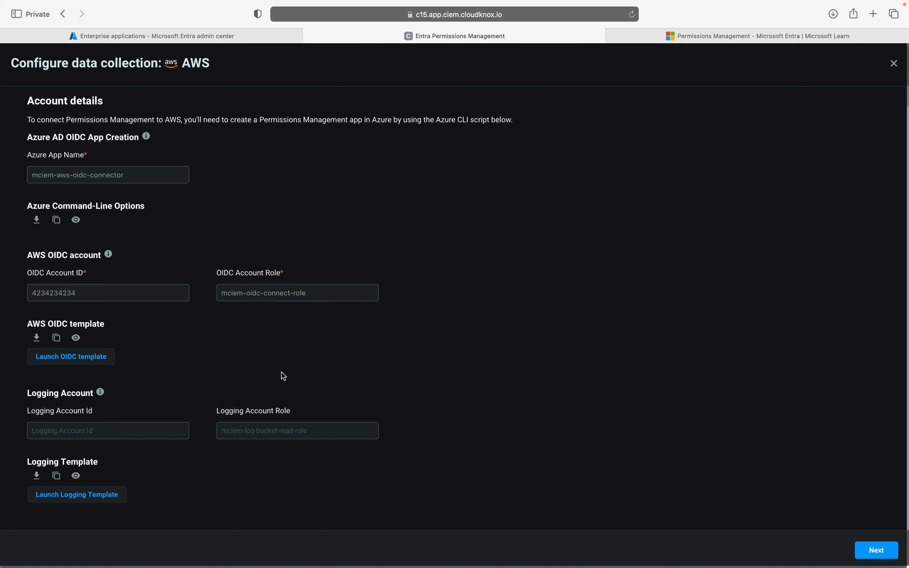
# Try to continue past the AWS account details, and abandon the AWS data collection configuration without saving
pyautogui.click(875, 554)
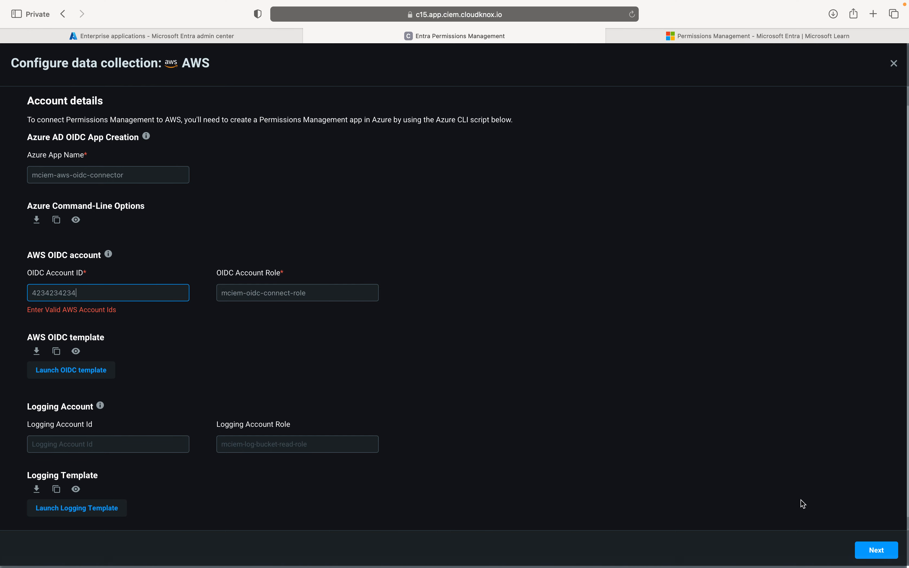
pyautogui.click(882, 552)
pyautogui.click(894, 64)
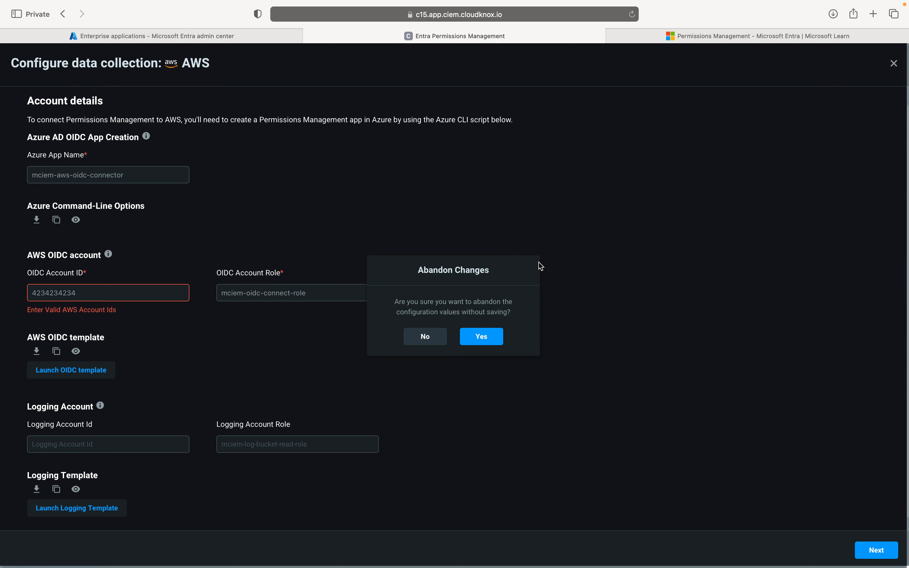
pyautogui.click(494, 337)
# Start a data collection configuration for Azure and examine the PowerShell and Azure command-line role assignments for automatically managed authorization systems
pyautogui.click(136, 130)
pyautogui.click(719, 214)
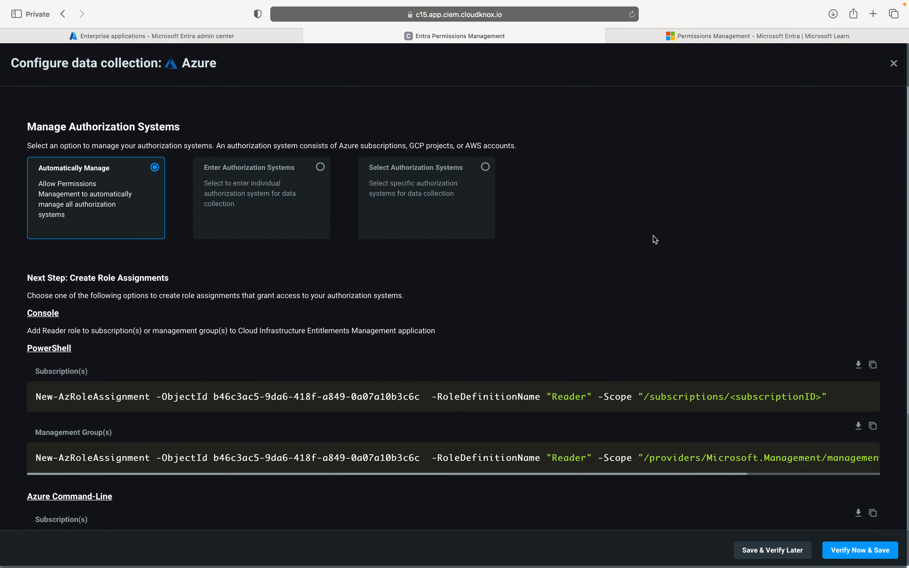
pyautogui.moveTo(60, 397); pyautogui.dragTo(639, 397)
pyautogui.click(627, 274)
pyautogui.scroll(-5, 308, 432)
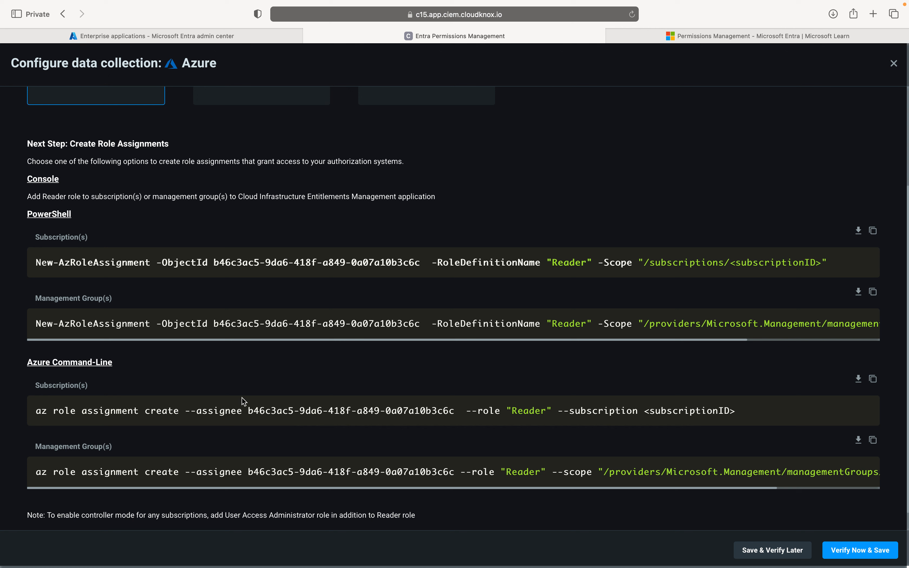
pyautogui.tripleClick(756, 415)
pyautogui.click(763, 424)
pyautogui.scroll(5, 455, 402)
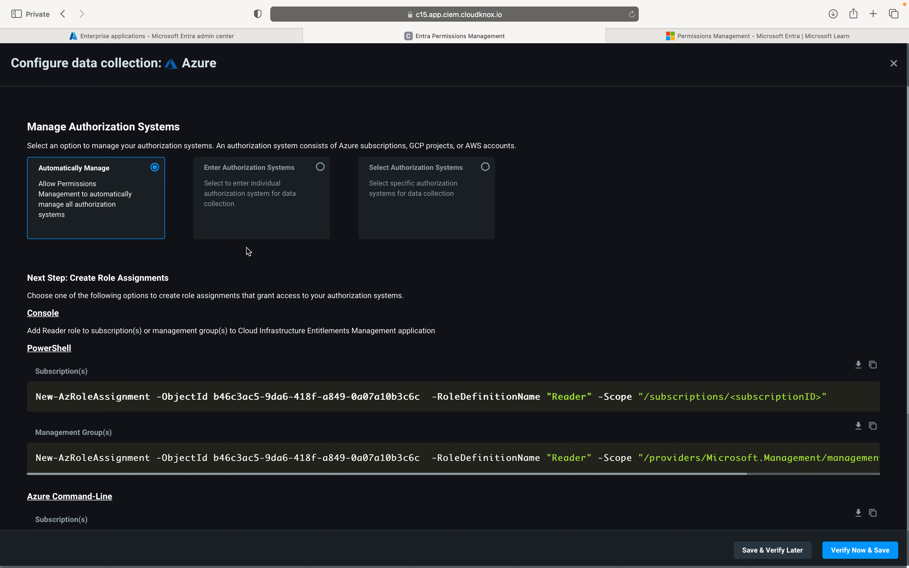
# Choose Enter Authorization Systems for the Azure data collection and enter a placeholder subscription ID
pyautogui.click(284, 195)
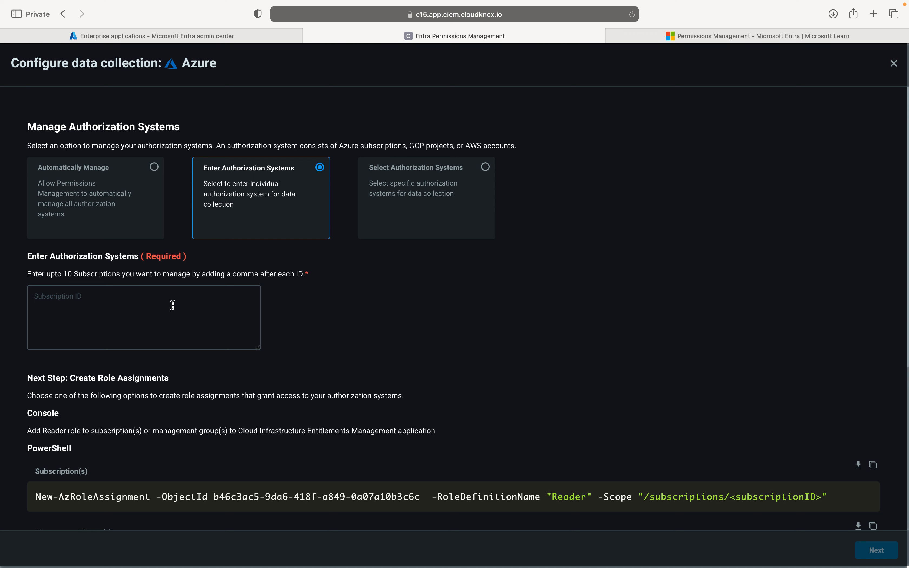
pyautogui.scroll(-8, 263, 334)
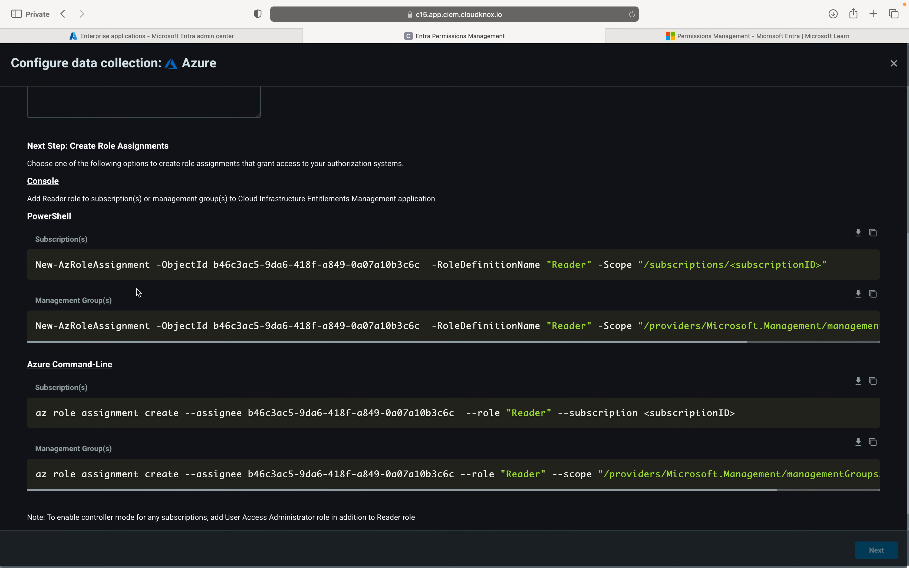
pyautogui.scroll(8, 137, 288)
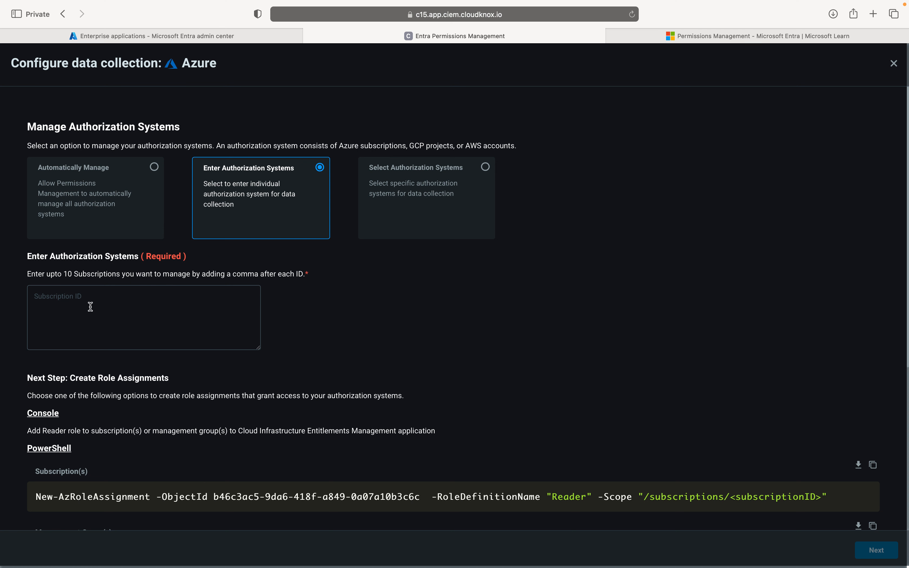
pyautogui.scroll(-3, 254, 376)
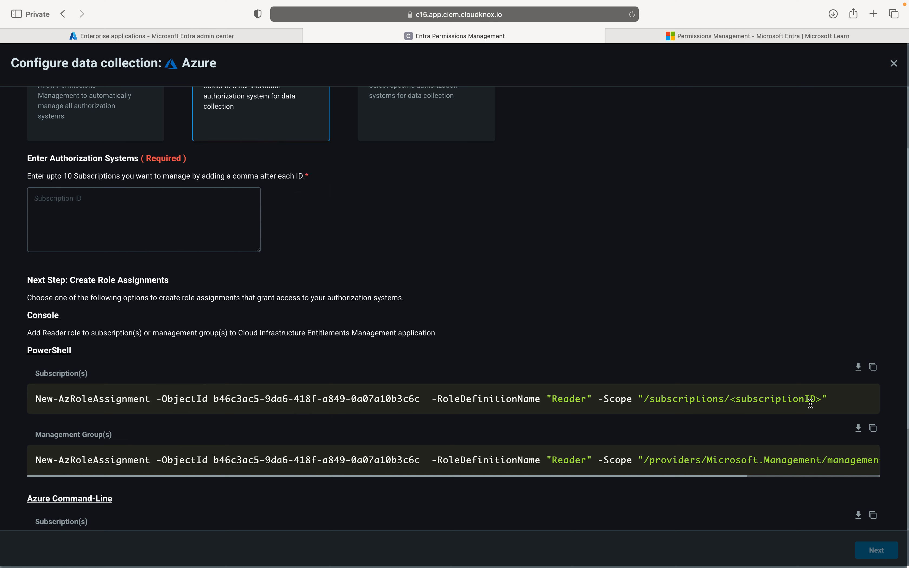
pyautogui.moveTo(831, 400); pyautogui.dragTo(121, 386)
pyautogui.click(119, 225)
pyautogui.write('adsasdfasfasfasdfasdfa')
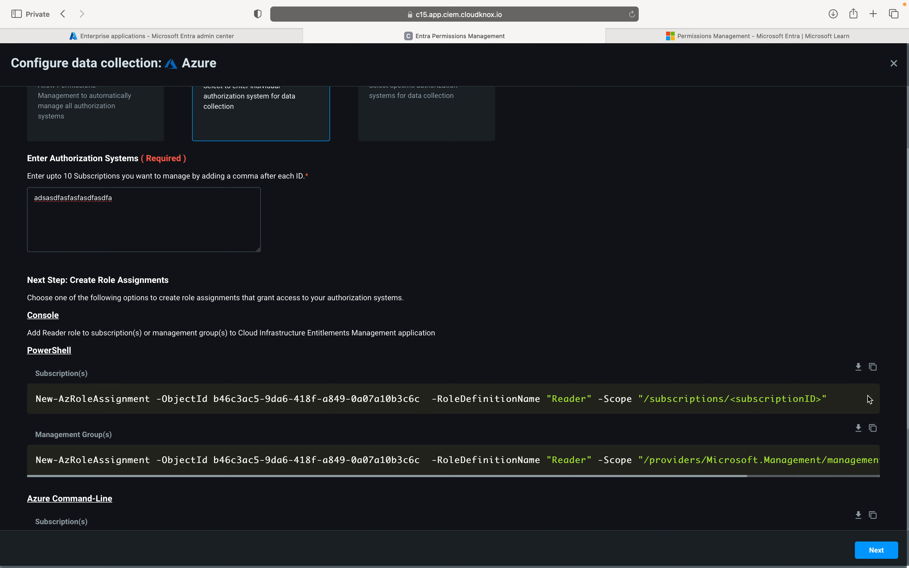
# Examine the Select Authorization Systems option and its role assignments, and abandon the Azure configuration without saving
pyautogui.scroll(5, 478, 372)
pyautogui.scroll(-5, 578, 432)
pyautogui.scroll(5, 440, 395)
pyautogui.click(480, 180)
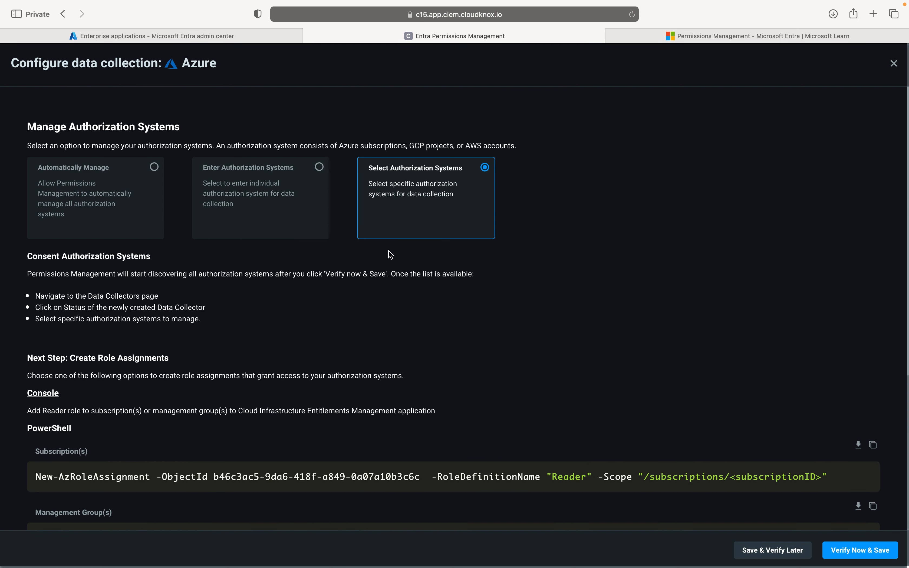
pyautogui.scroll(-6, 305, 344)
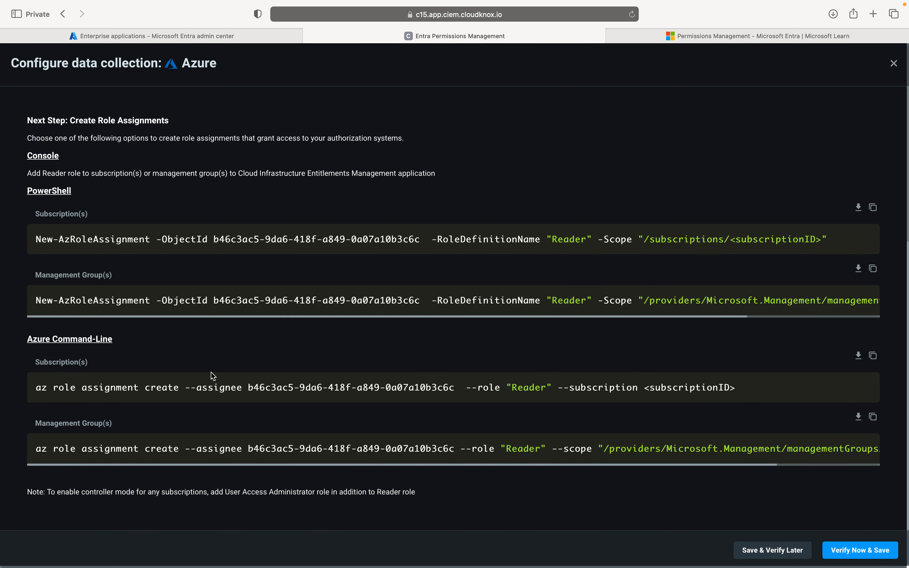
pyautogui.scroll(6, 189, 415)
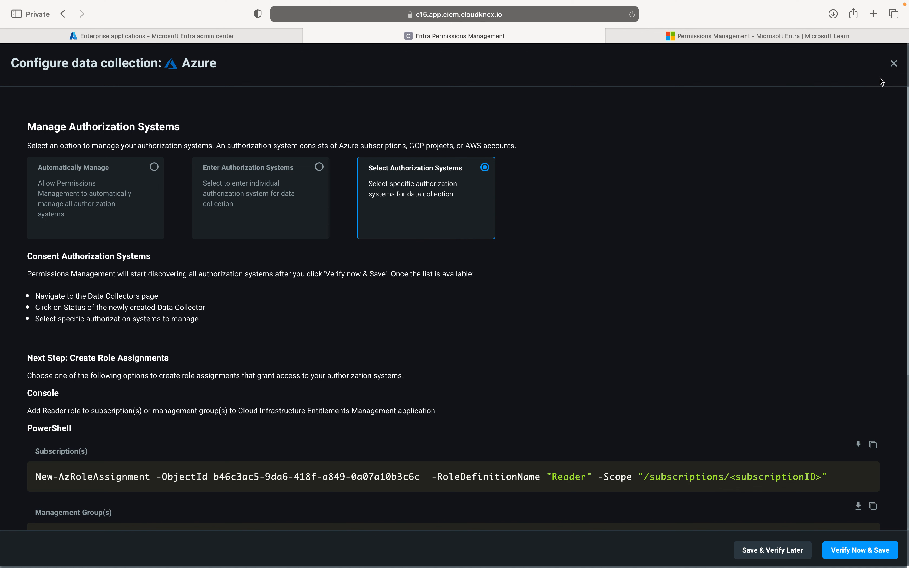
pyautogui.click(896, 69)
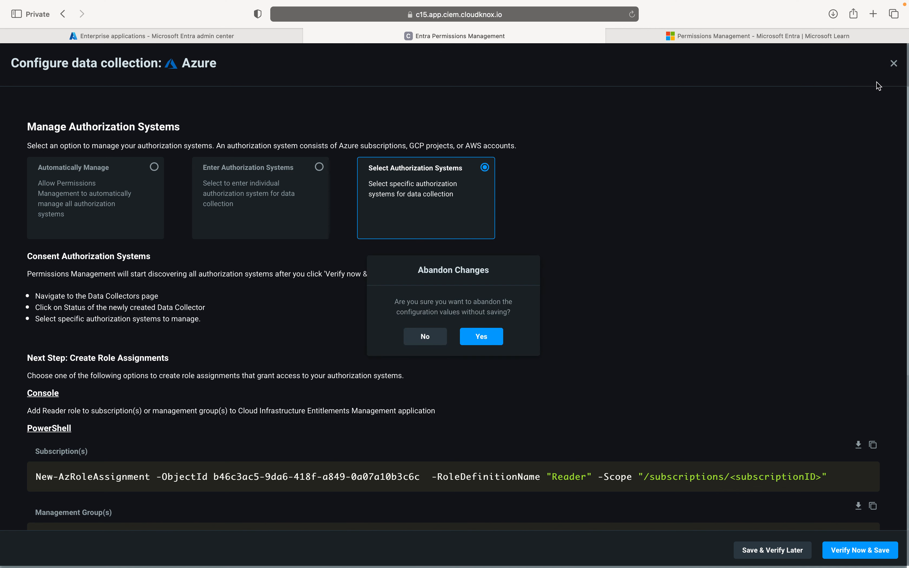
pyautogui.click(474, 338)
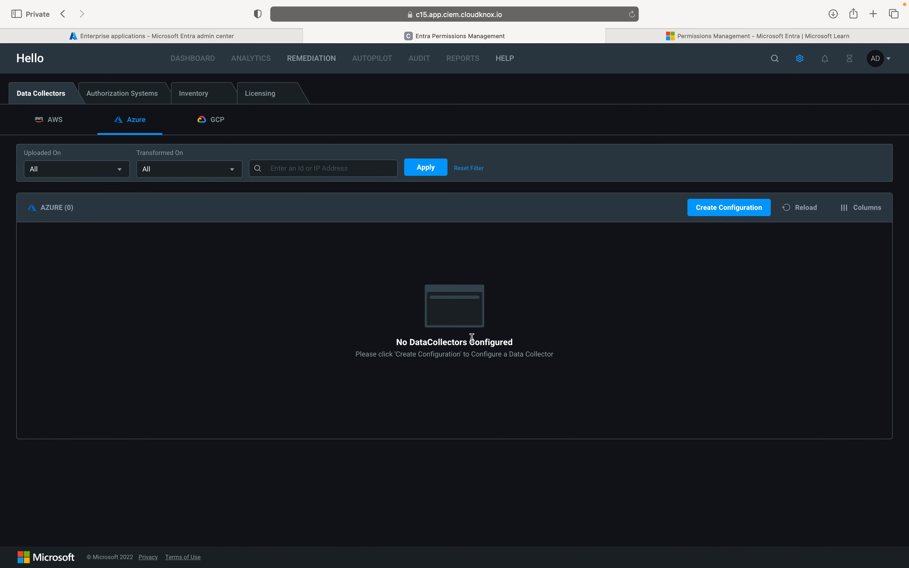
# Open a new GCP data collection configuration to view its project details, and abandon it without saving
pyautogui.click(240, 121)
pyautogui.click(735, 220)
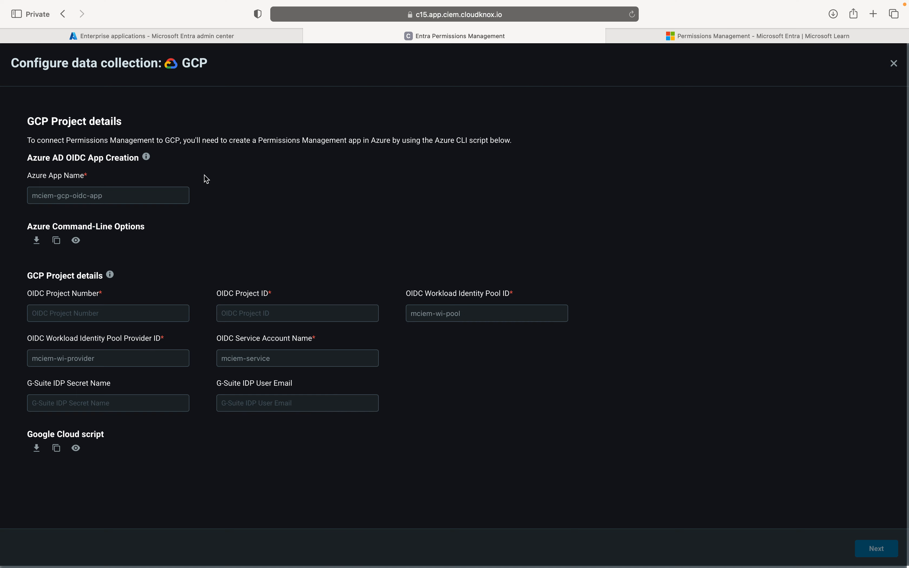
pyautogui.click(893, 64)
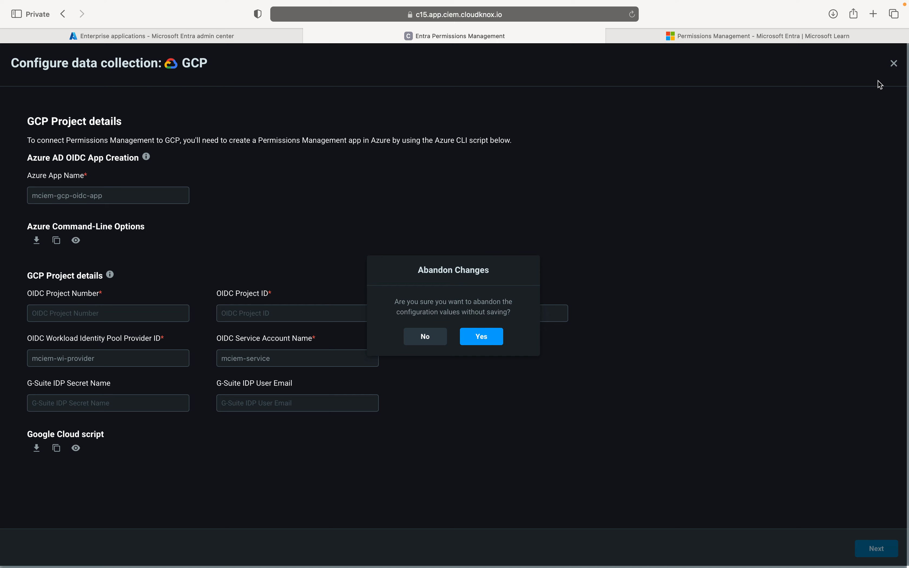
pyautogui.click(484, 345)
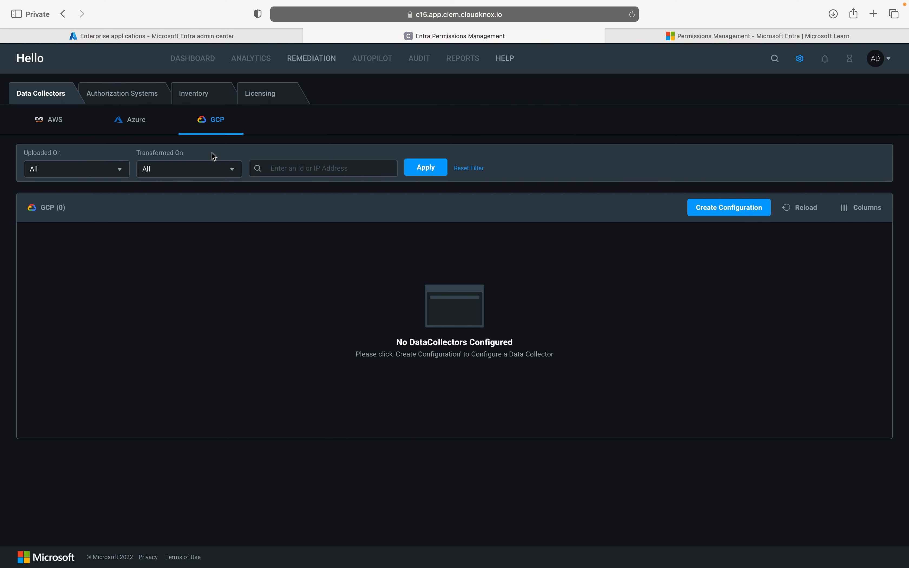
# Look through the Authorization Systems, Inventory and Licensing pages, checking the inventory and licensing for different cloud providers
pyautogui.click(109, 97)
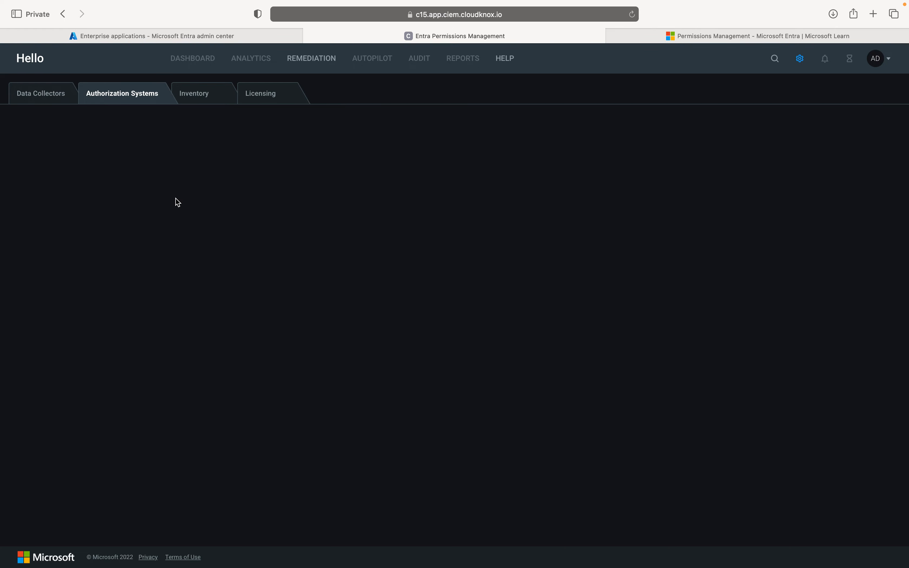
pyautogui.click(205, 96)
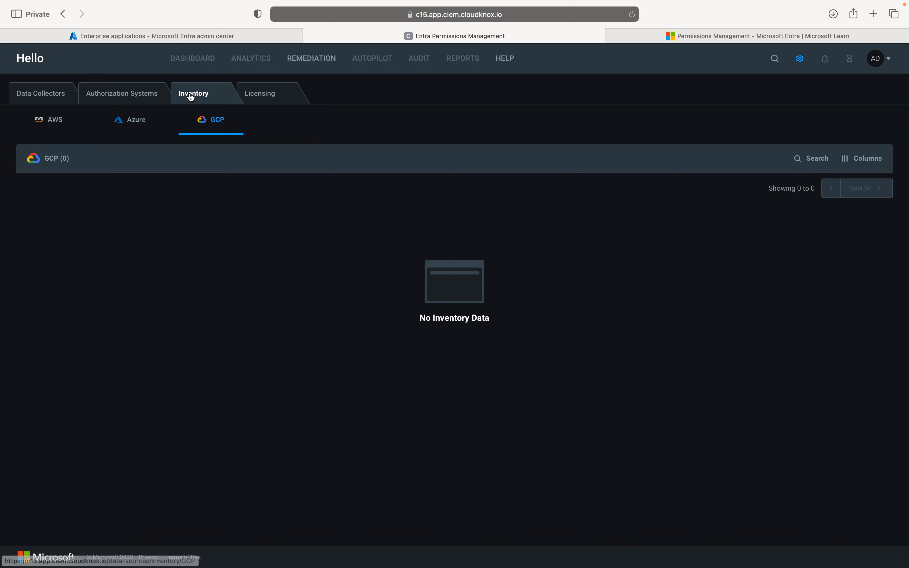
pyautogui.click(131, 119)
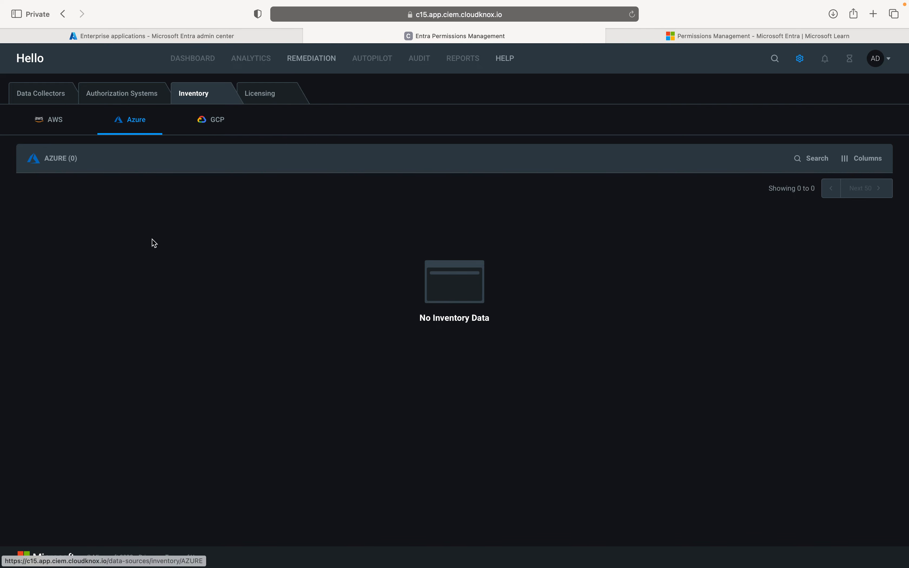
pyautogui.click(272, 96)
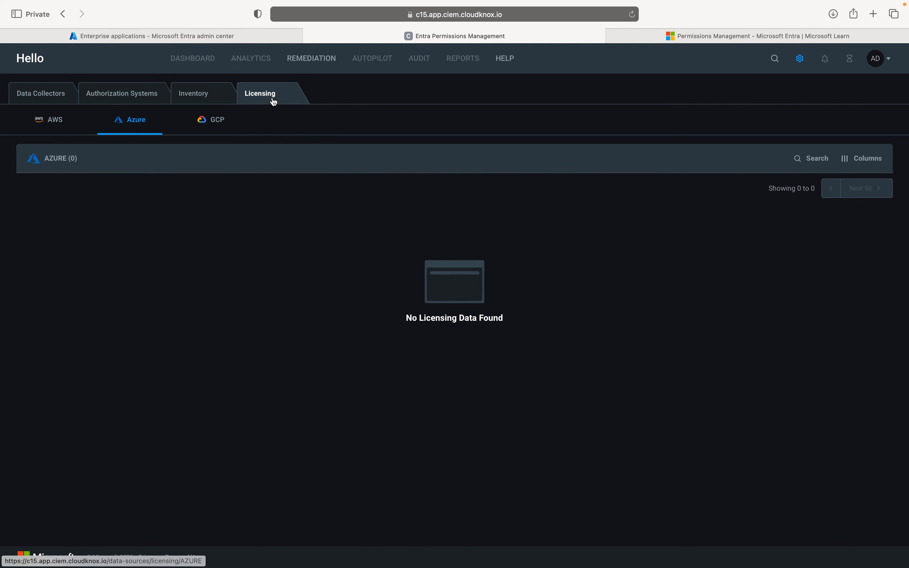
pyautogui.click(225, 120)
pyautogui.click(55, 121)
pyautogui.click(119, 95)
pyautogui.click(221, 94)
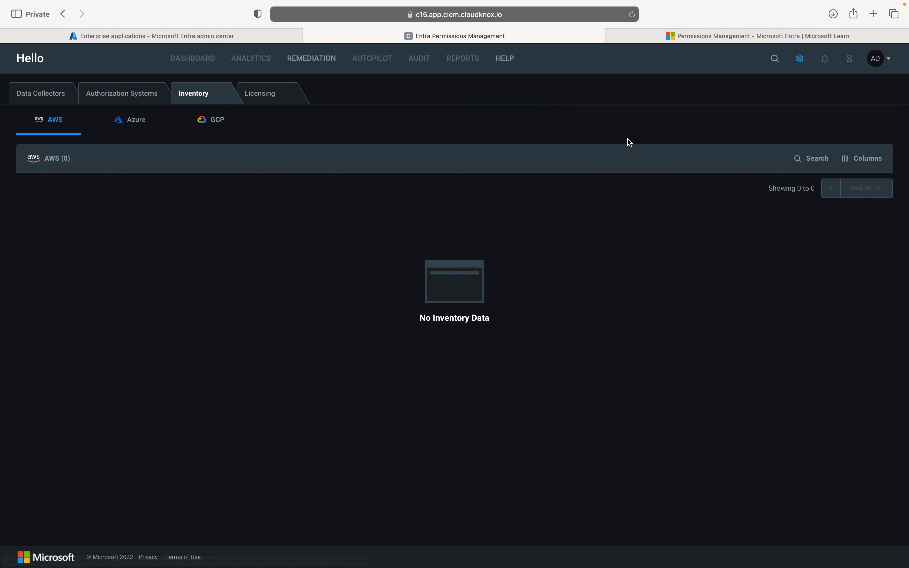
# Close the Microsoft Learn documentation page, and open the Verified ID overview in the Microsoft Entra admin center
pyautogui.click(711, 34)
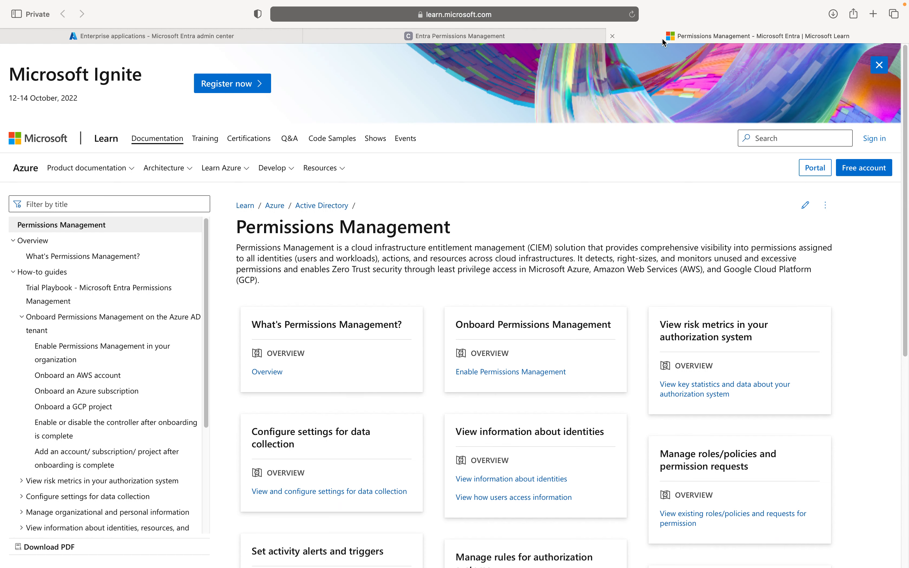
pyautogui.click(613, 36)
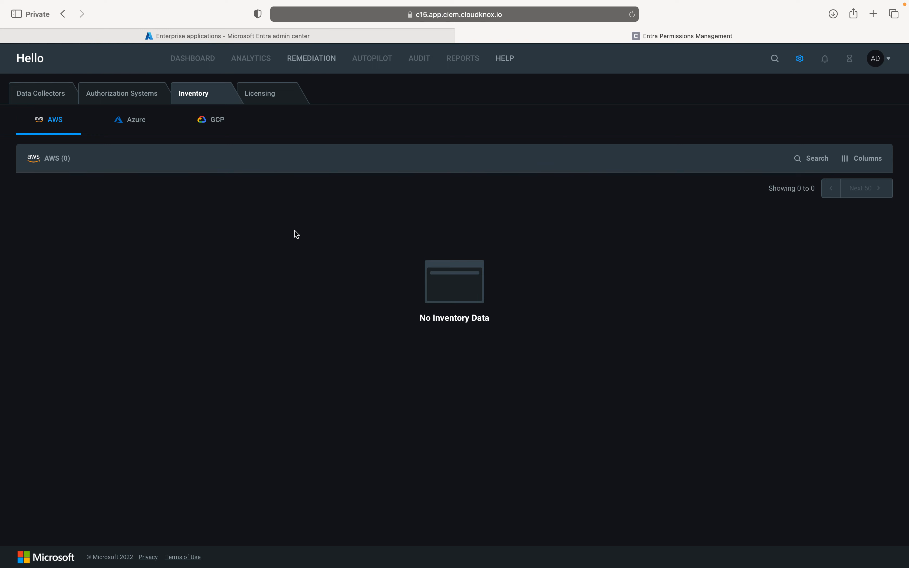
pyautogui.click(116, 35)
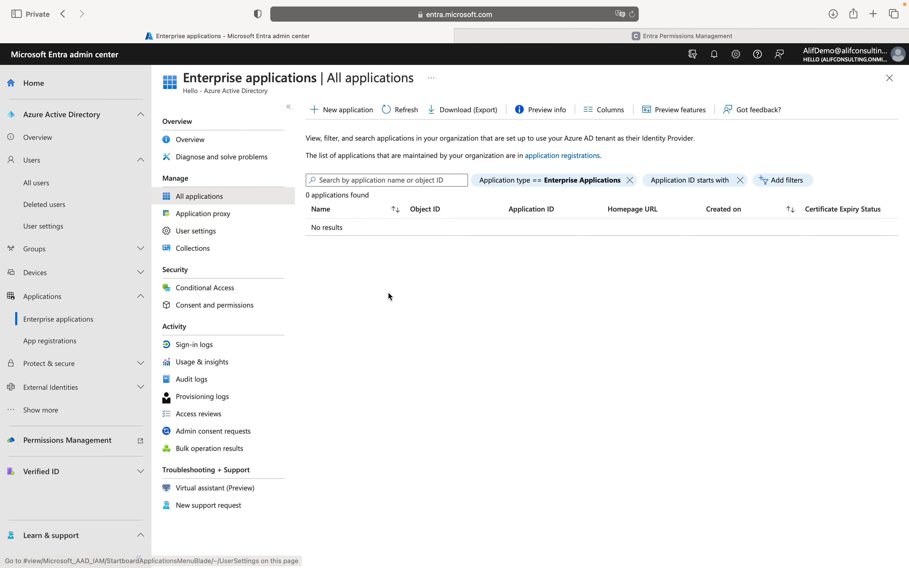
pyautogui.click(52, 472)
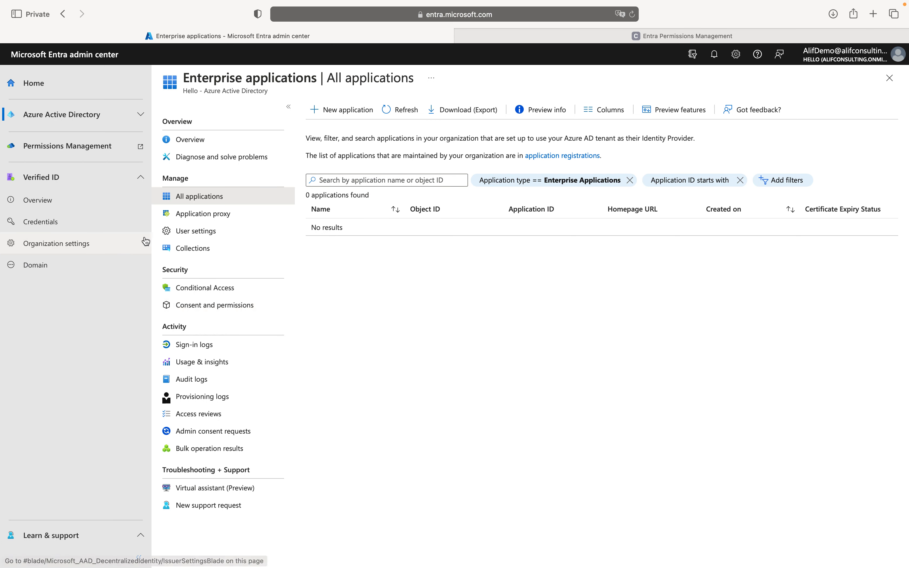
pyautogui.click(63, 210)
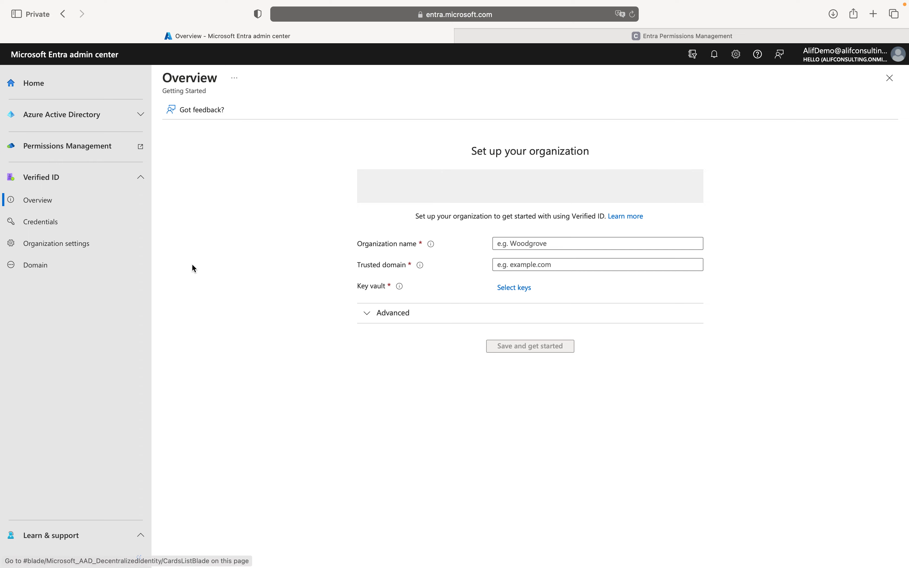
# Show the advanced trust system options in the Verified ID organization setup, and check the subscriptions offered for key vault selection
pyautogui.click(400, 321)
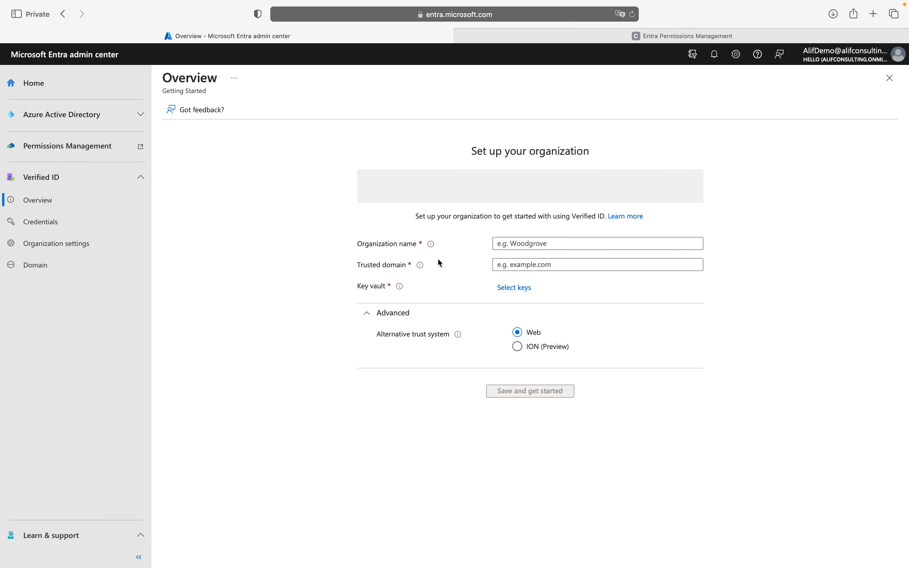
pyautogui.moveTo(412, 335); pyautogui.dragTo(456, 331)
pyautogui.click(503, 264)
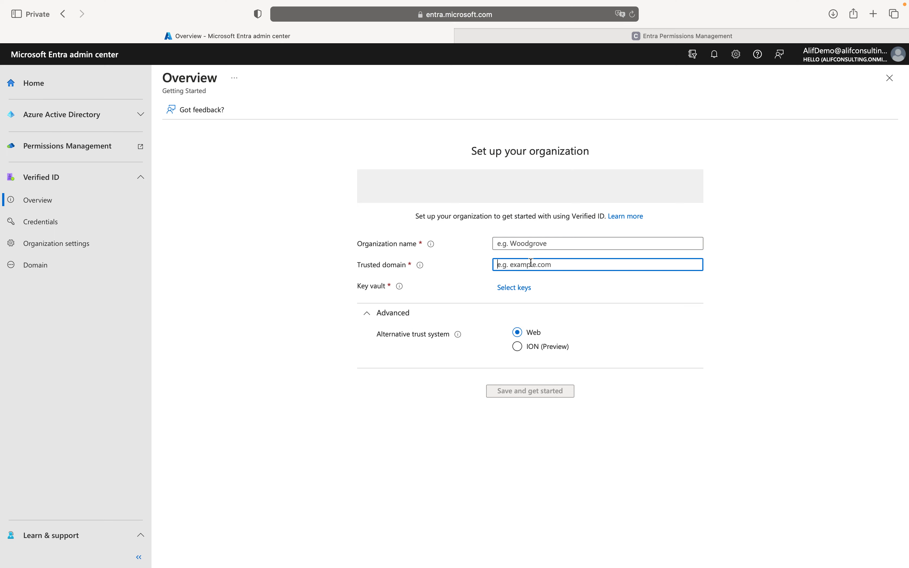
pyautogui.click(542, 244)
pyautogui.click(523, 290)
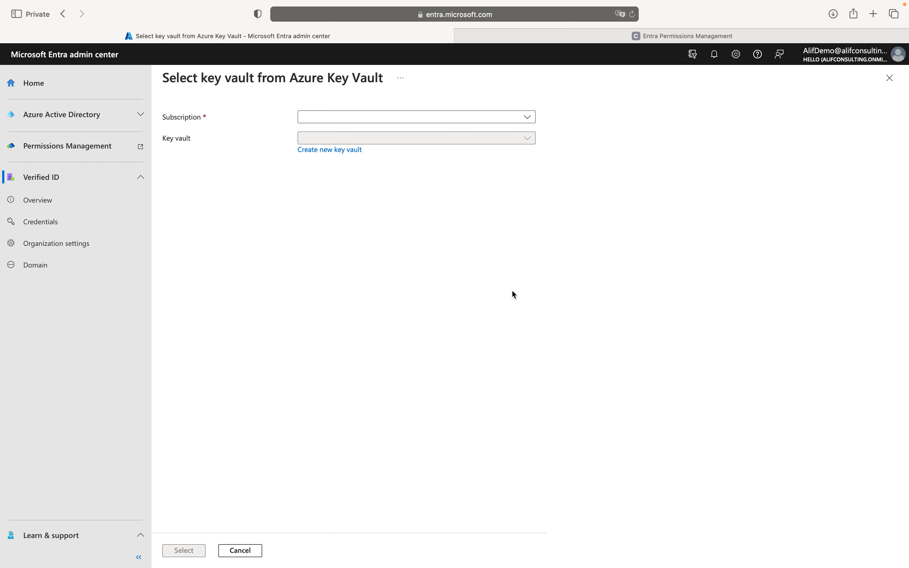
pyautogui.click(429, 120)
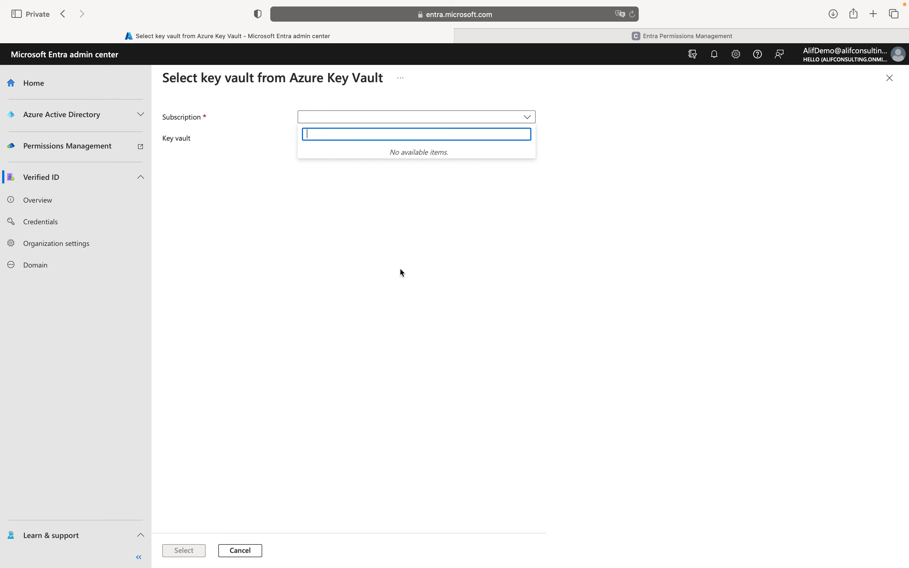